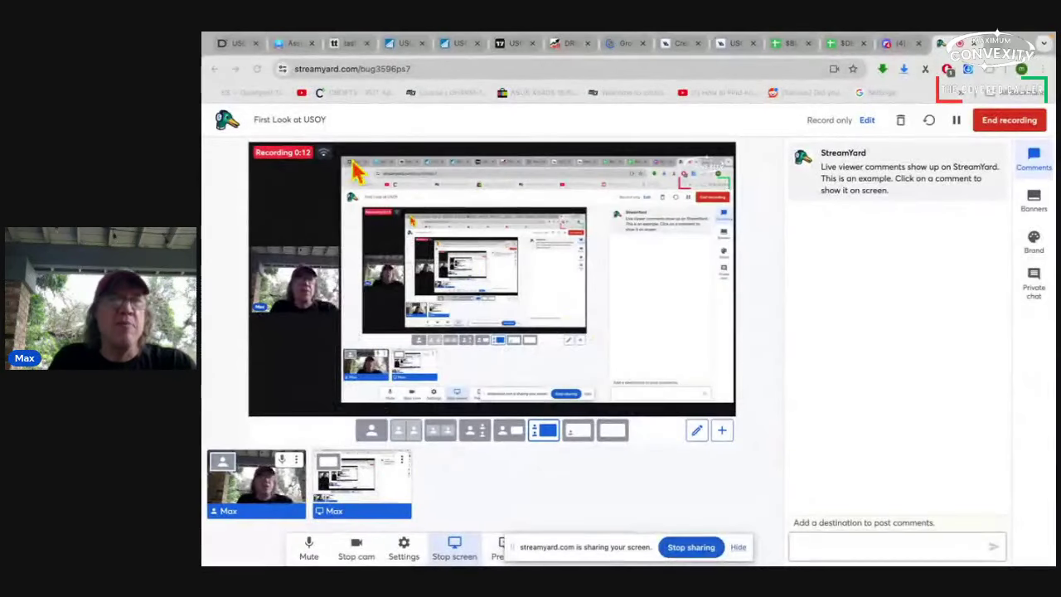
Step: Open the Defiance ETFs page for USOY and review its put-selling strategy description and distribution details
left_click(239, 44)
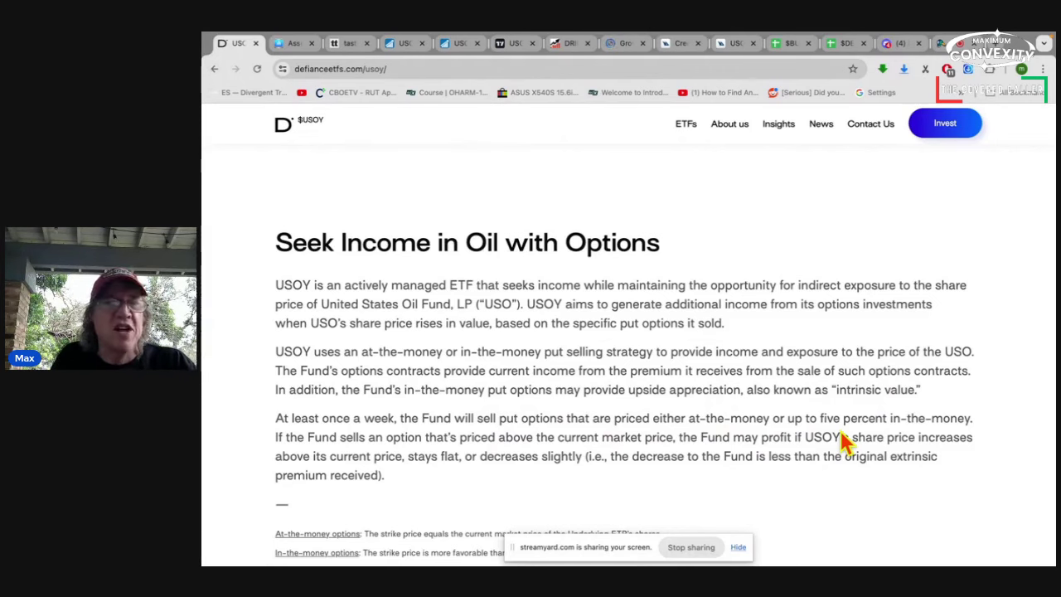
scroll(841, 443, "up", 5)
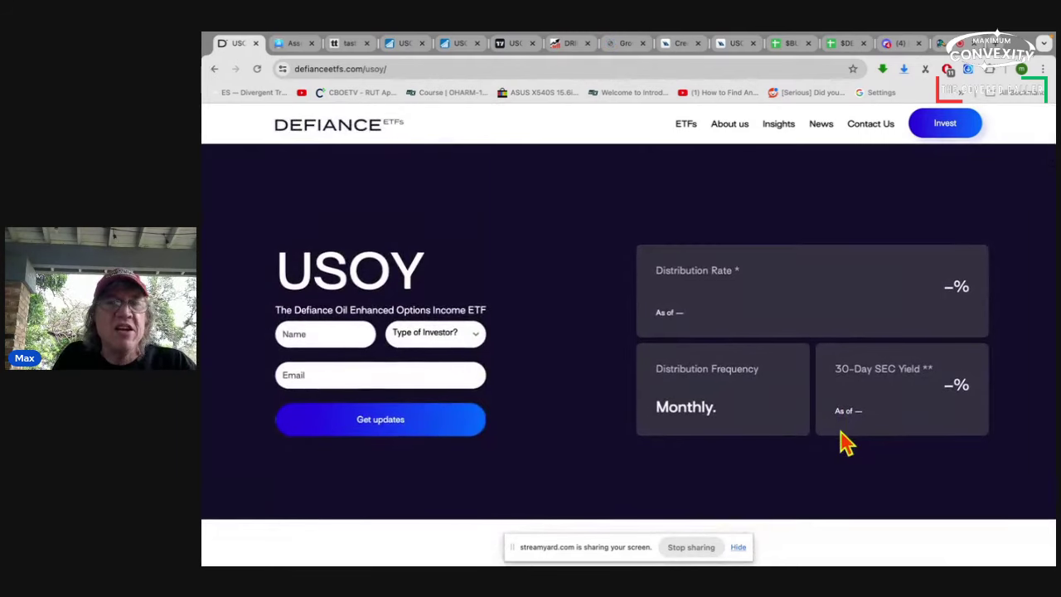
scroll(841, 443, "down", 5)
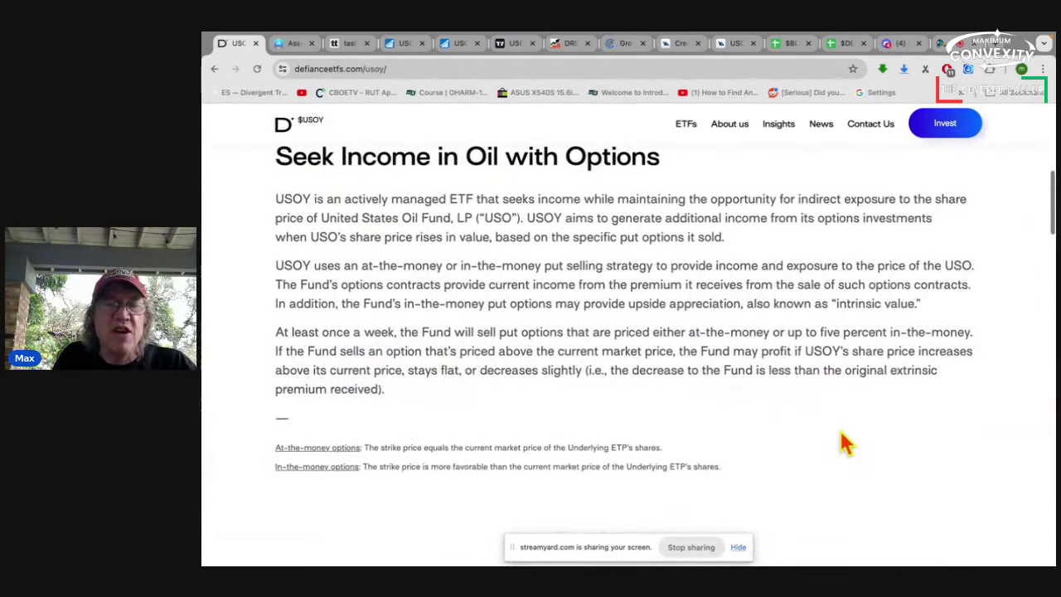
scroll(842, 444, "up", 1)
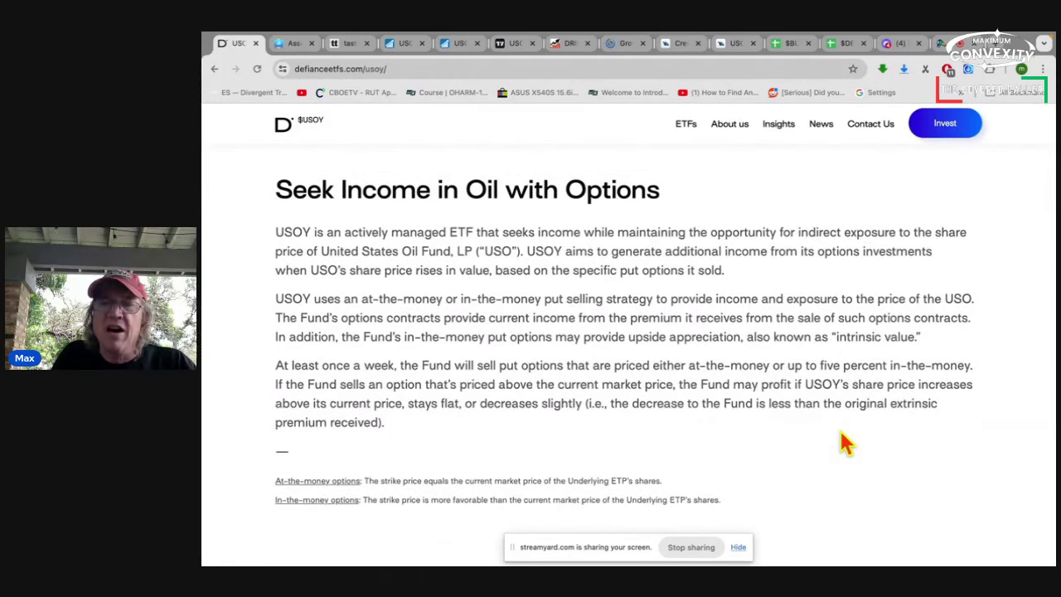
scroll(837, 431, "up", 6)
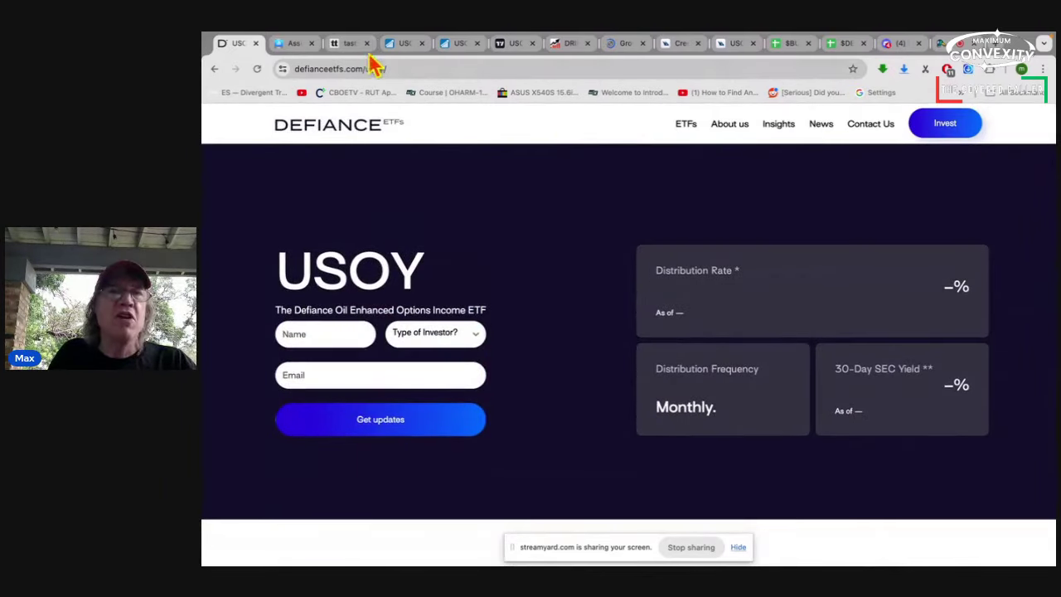
Step: In tastytrade, shrink the USO order ticket and replace the May 15 option chain with the May 17, 2024 one
left_click(348, 47)
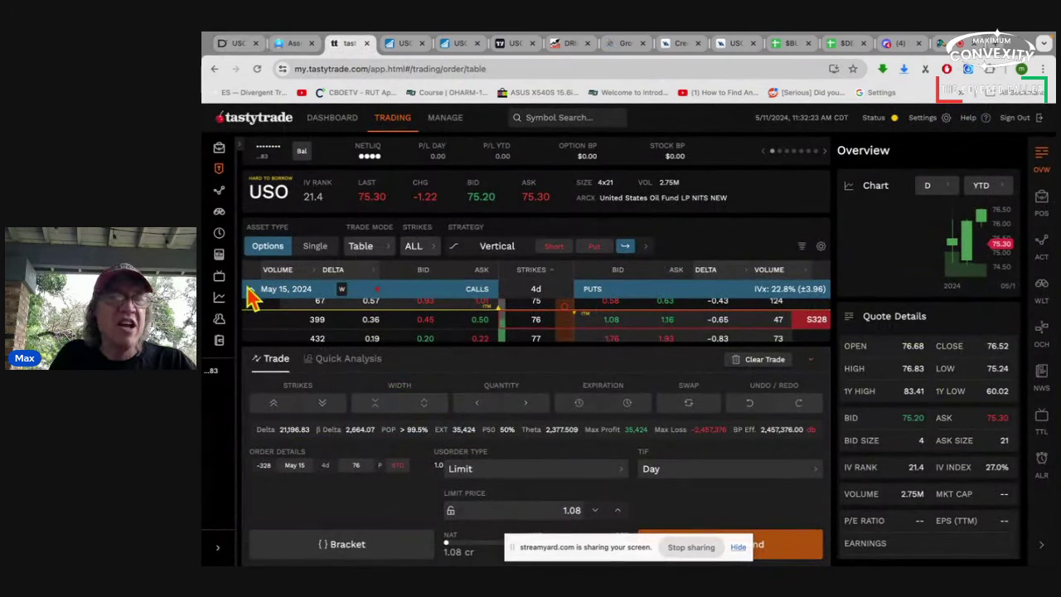
left_click(810, 364)
left_click(249, 290)
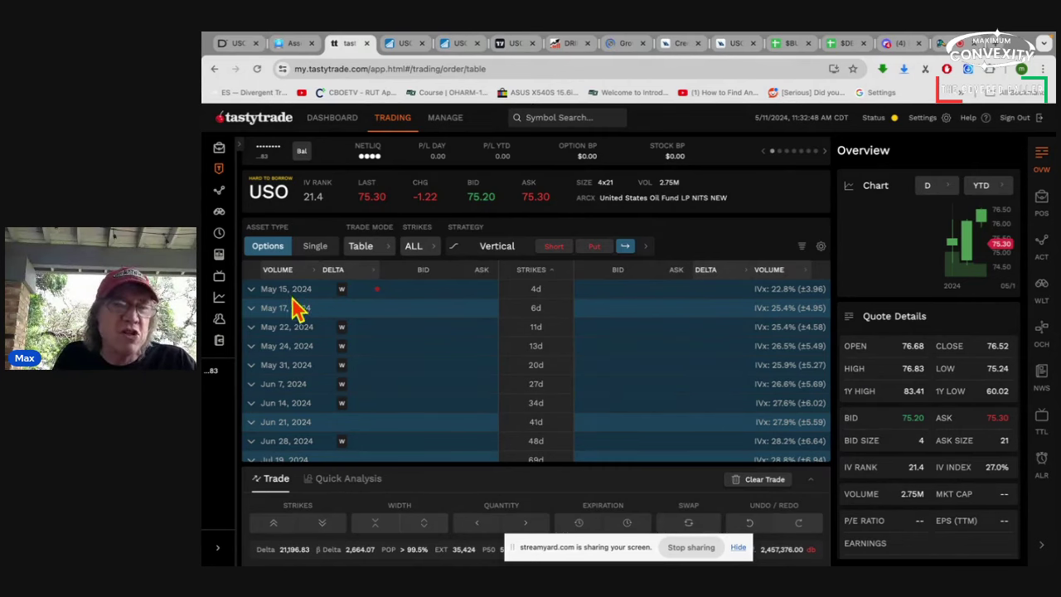
left_click(252, 310)
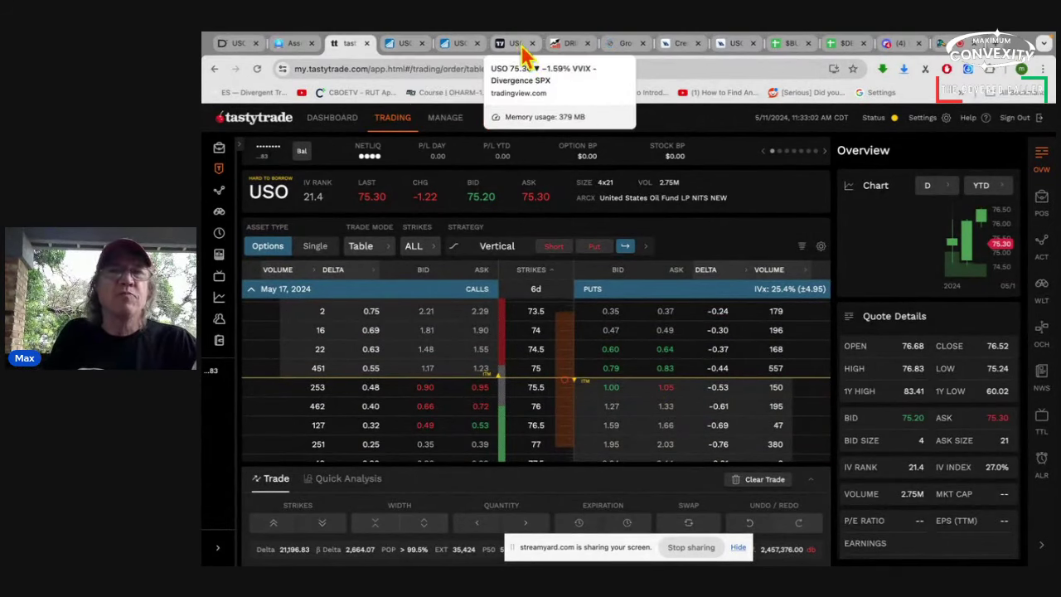
Step: Examine the 30-minute USO chart on TradingView and Dividend Channel's $10,000 growth comparison of USOI and USO
left_click(518, 53)
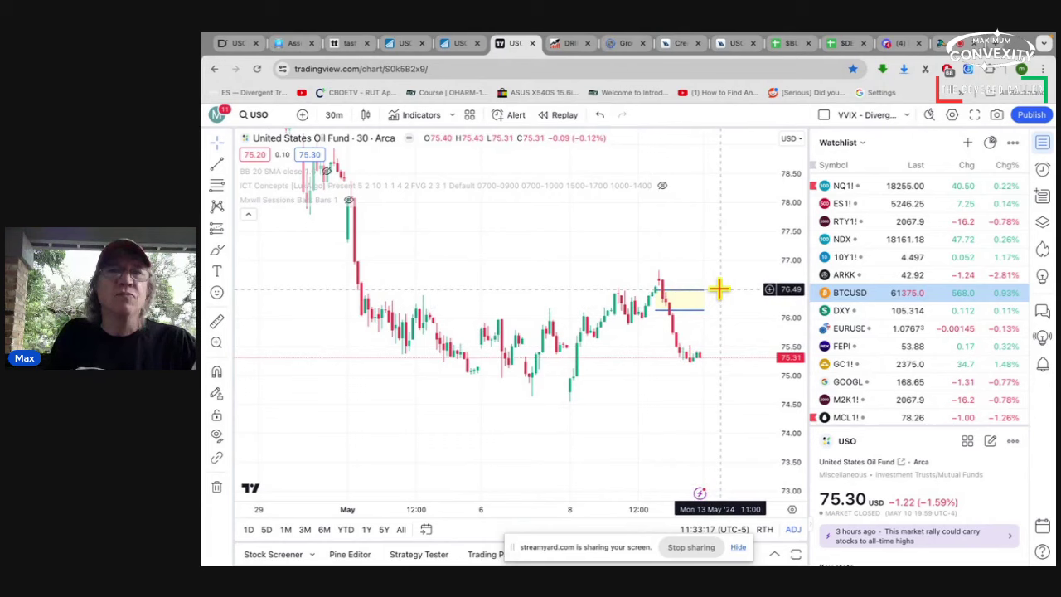
left_click(699, 302)
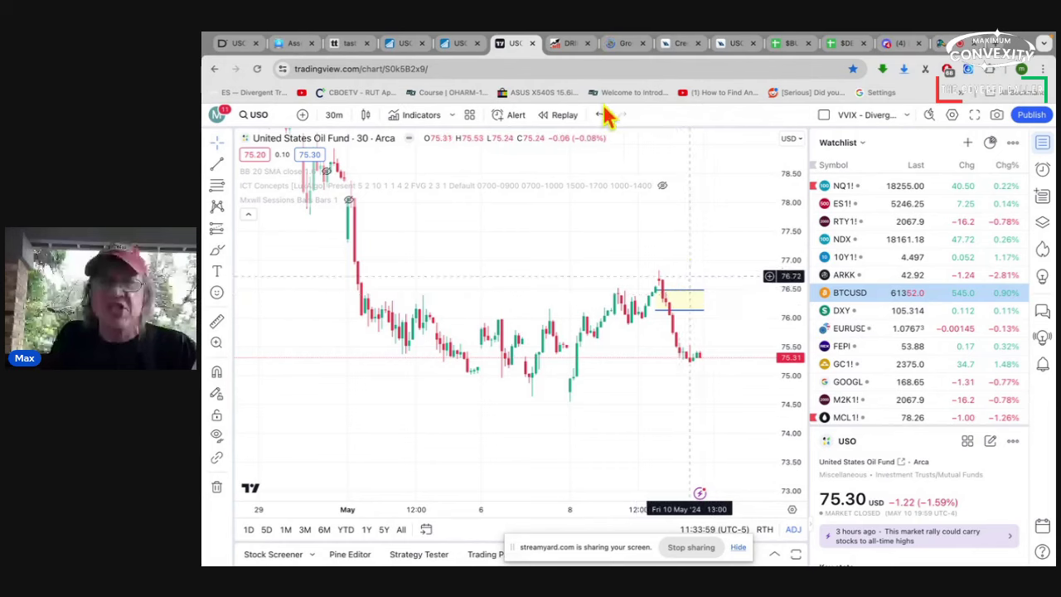
left_click(572, 45)
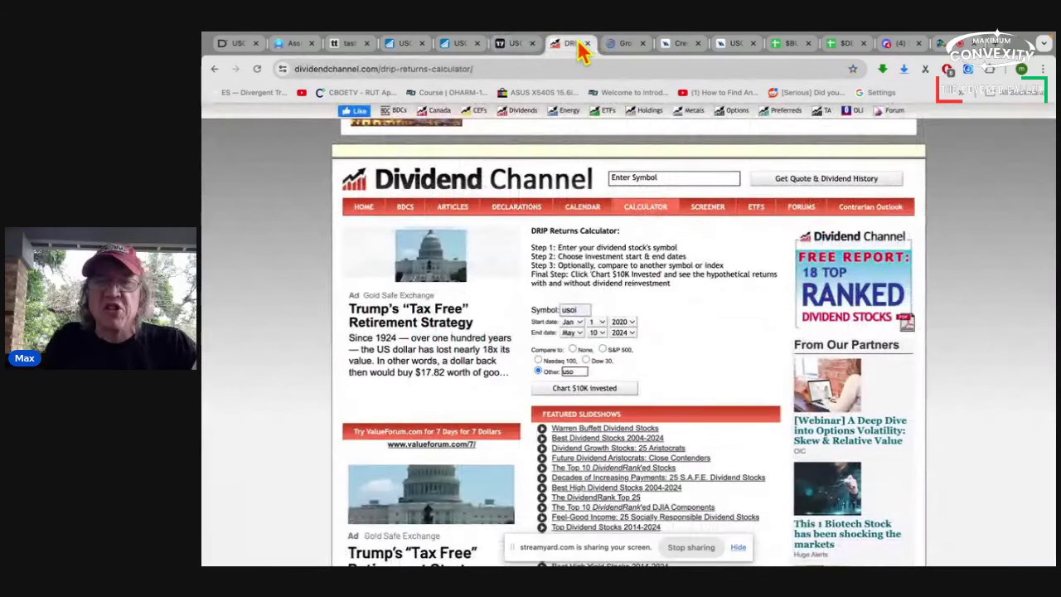
left_click(625, 45)
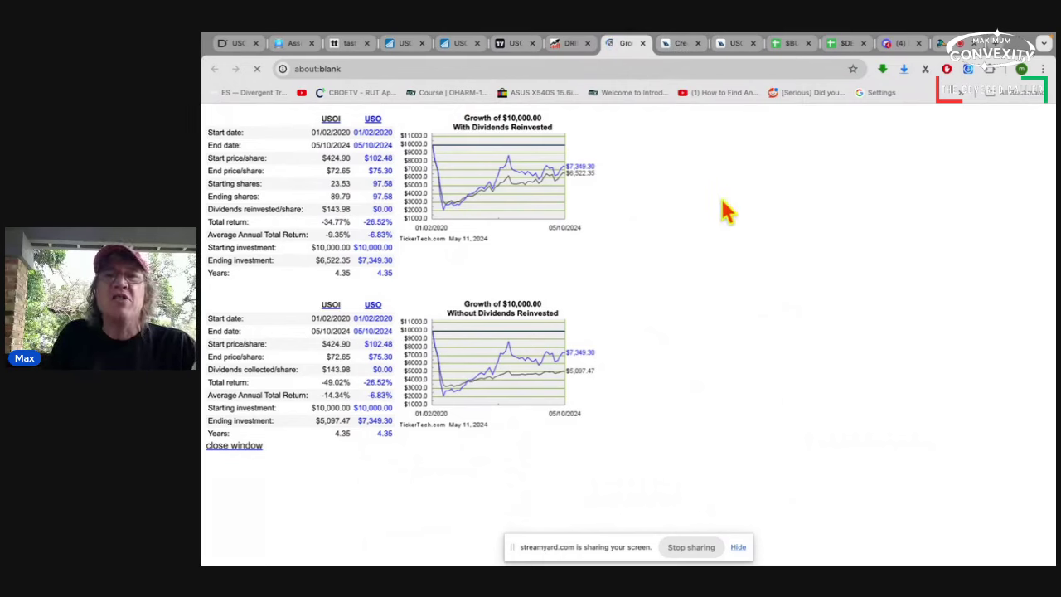
Step: Review the Credit Suisse product page for the USOI covered call ETN and its pricing supplement
left_click(682, 43)
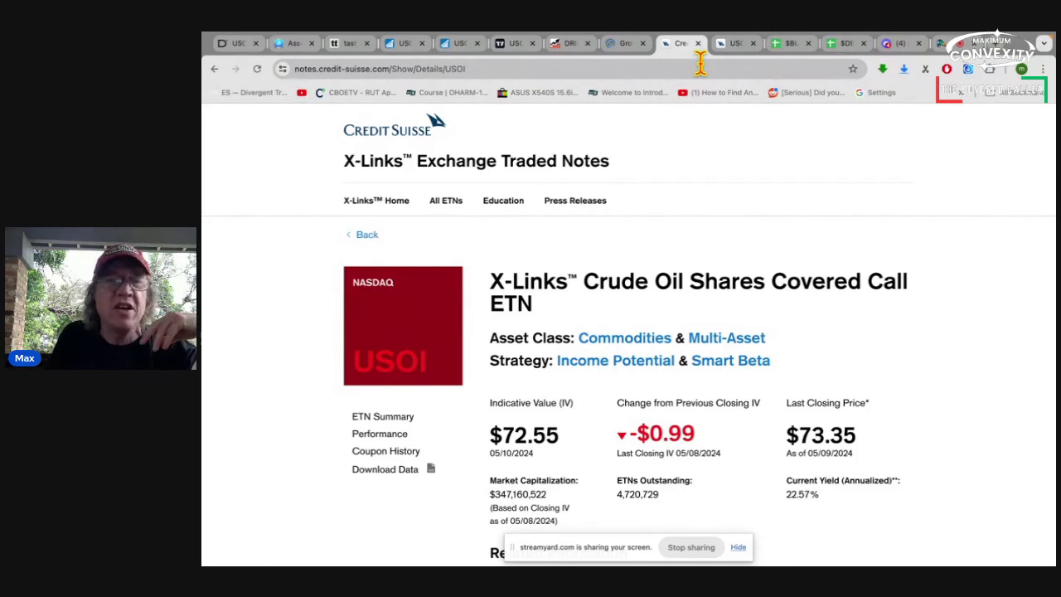
left_click(731, 50)
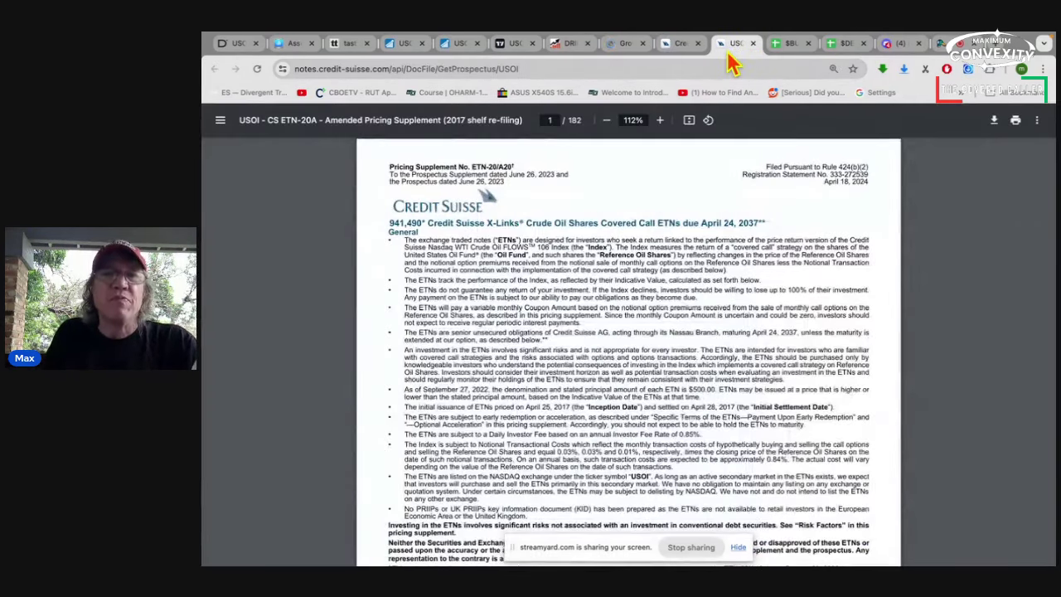
left_click(567, 43)
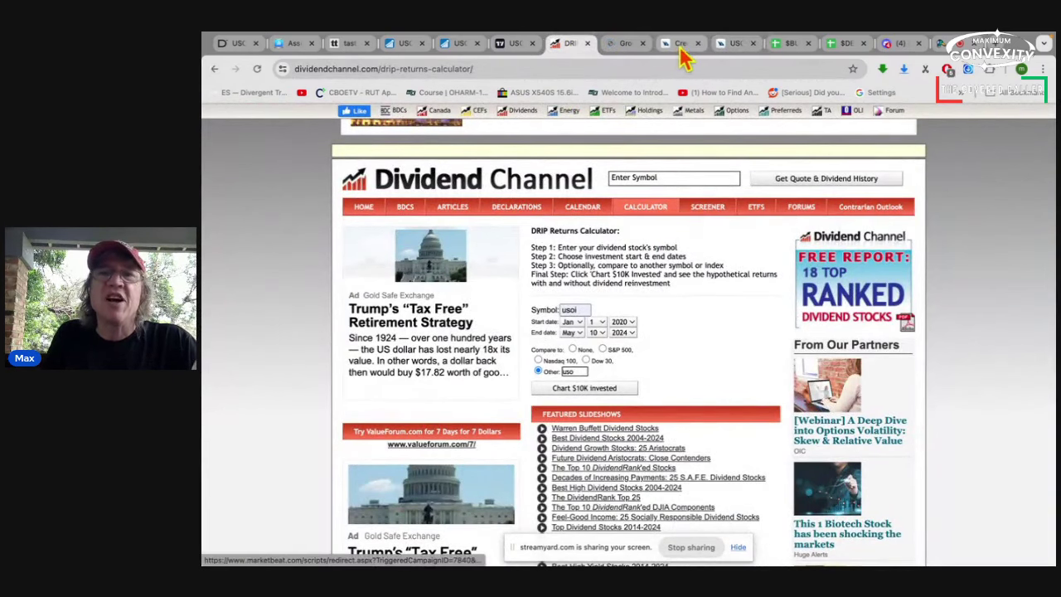
left_click(681, 50)
left_click(735, 52)
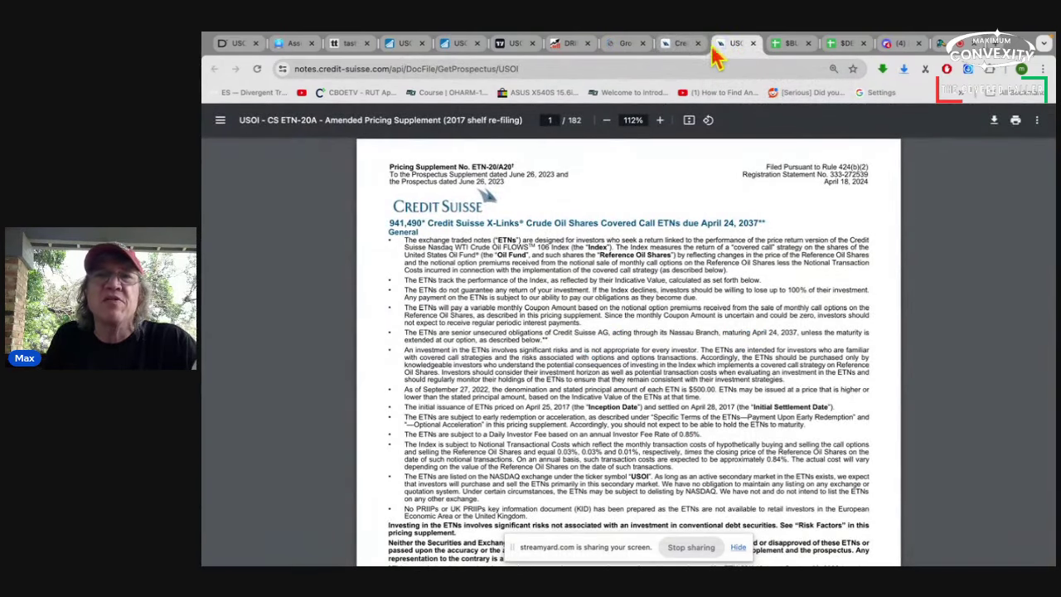
Step: Return to the USOI versus USO growth results and compare returns with and without dividends reinvested
left_click(627, 48)
left_click(577, 55)
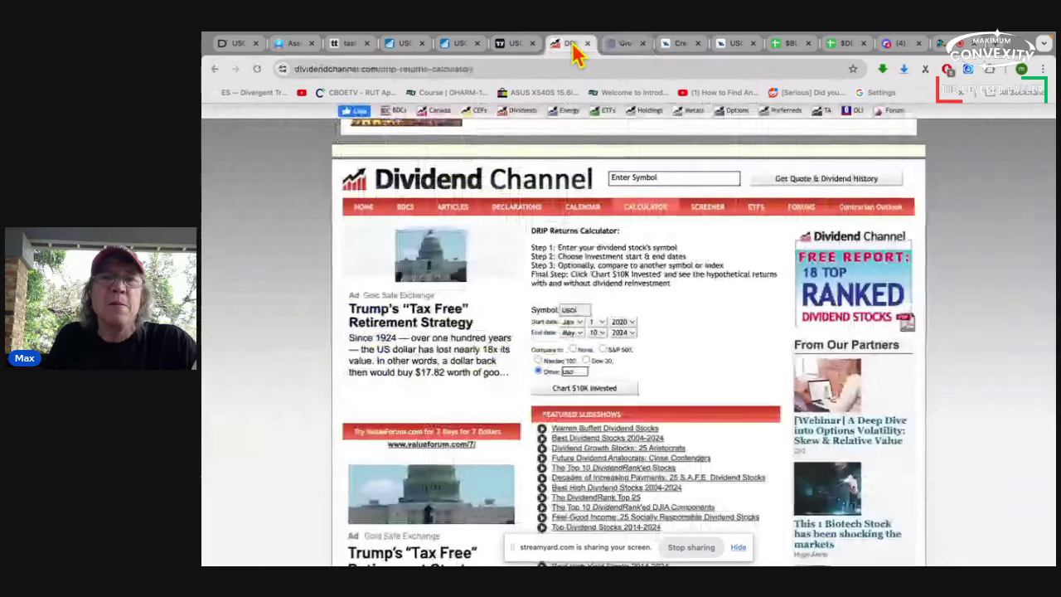
left_click(628, 48)
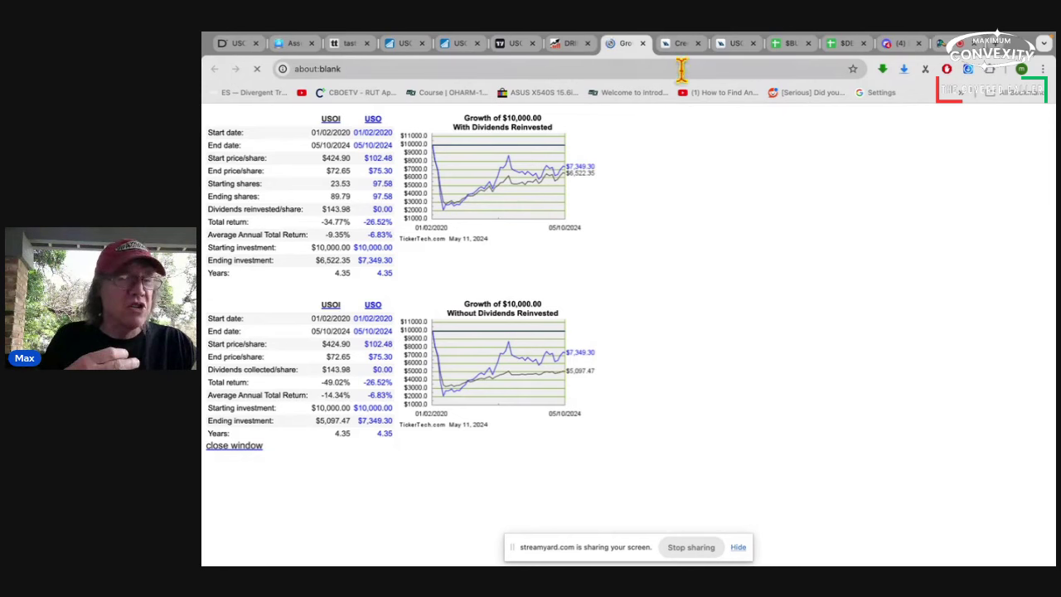
Step: Open the $DEFIANCE spreadsheet and examine the USOY row in the lower May 10 table, checking the exact value in its strike cell
left_click(684, 50)
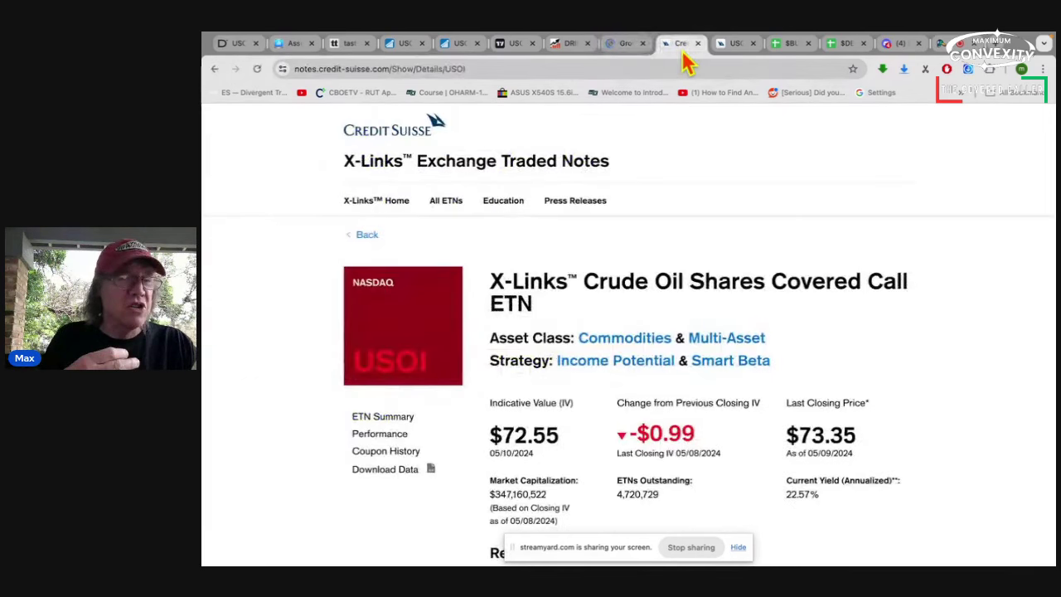
left_click(731, 46)
left_click(796, 51)
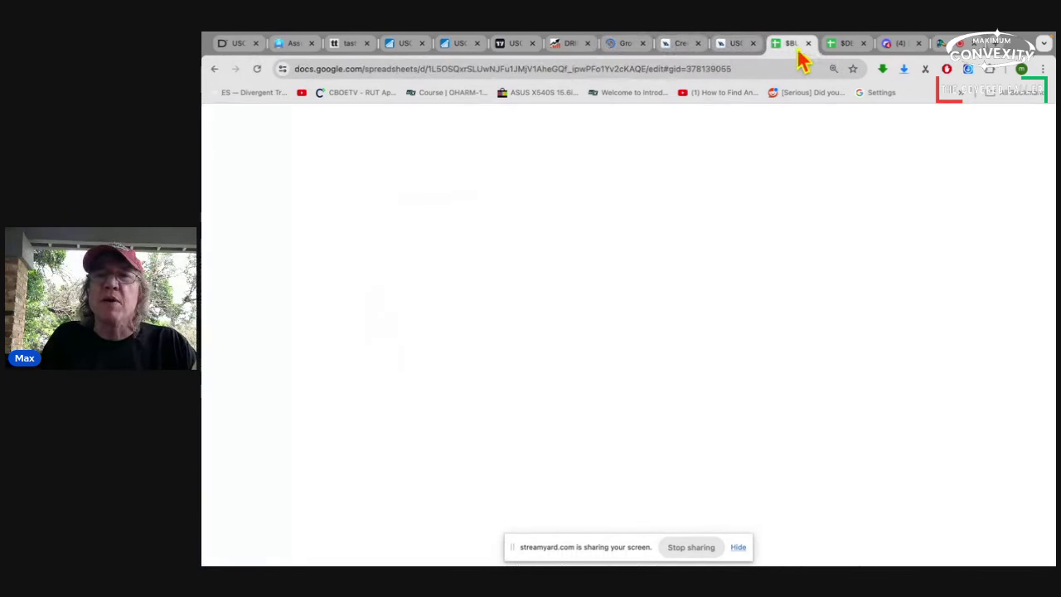
left_click(846, 51)
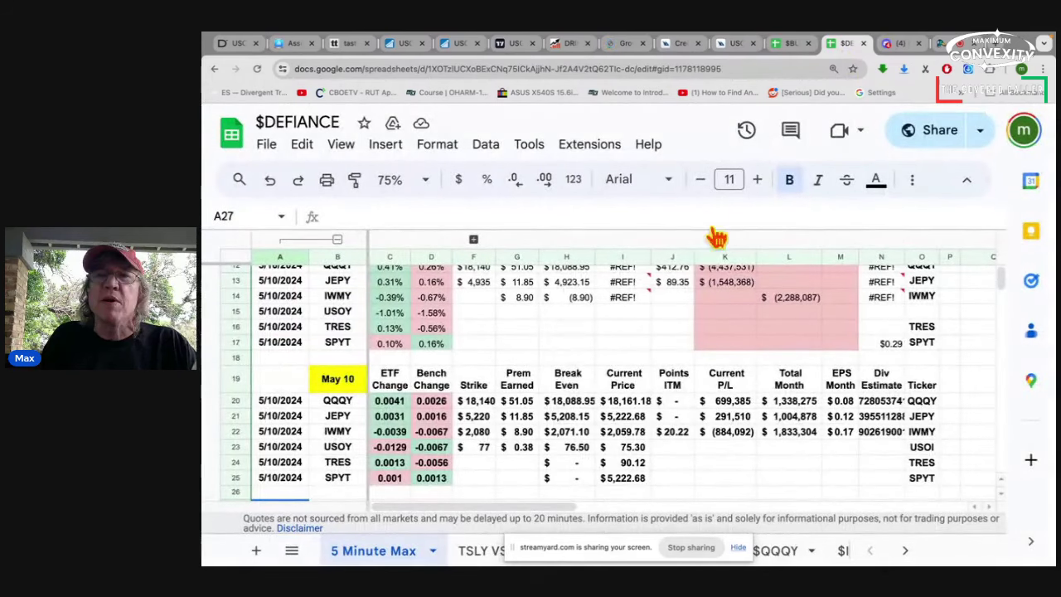
scroll(566, 377, "up", 1)
scroll(566, 378, "down", 1)
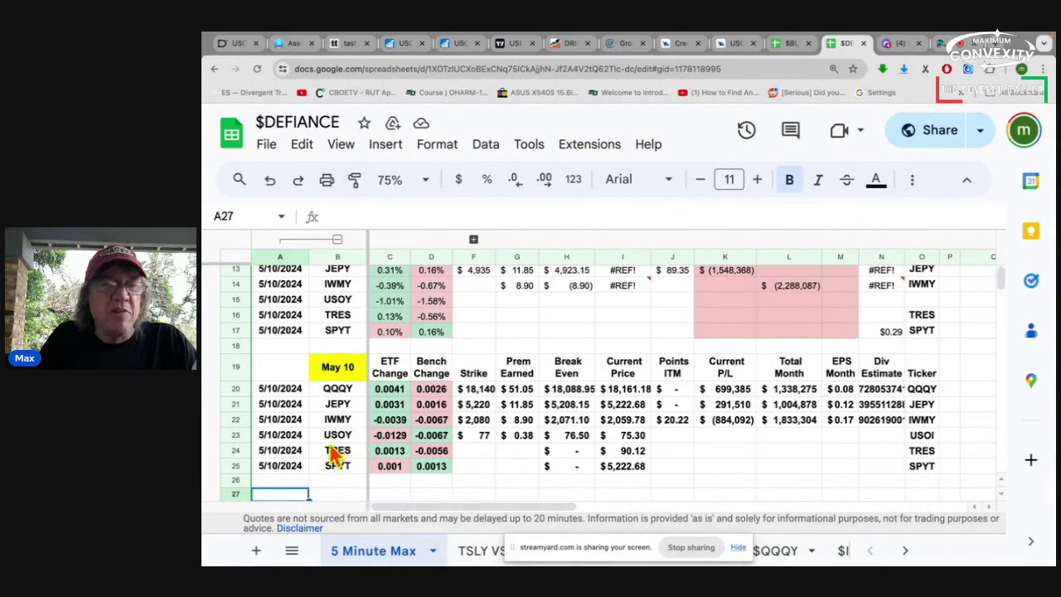
scroll(386, 452, "up", 3)
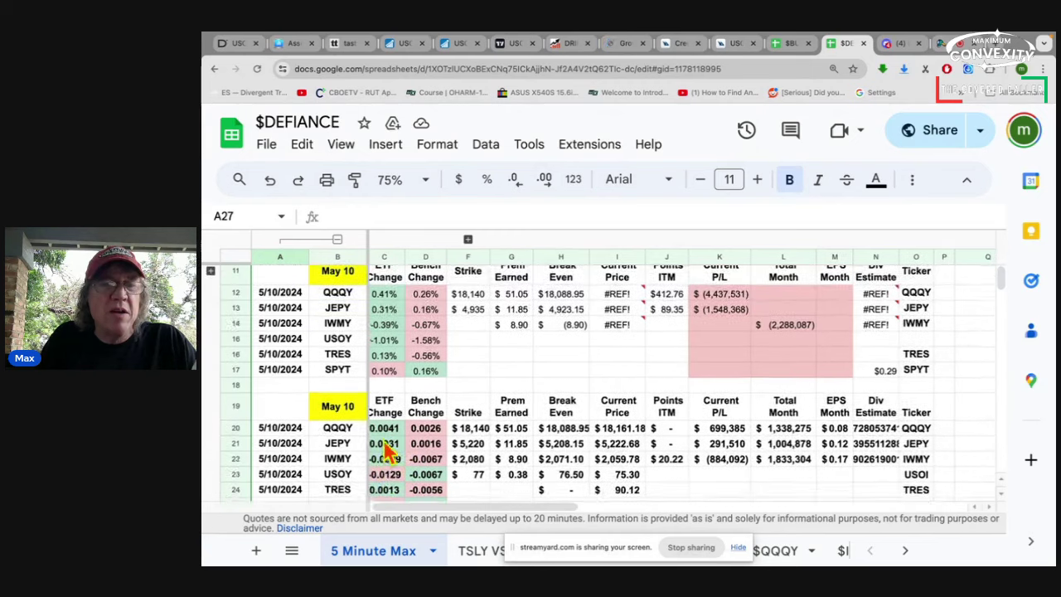
scroll(385, 450, "down", 3)
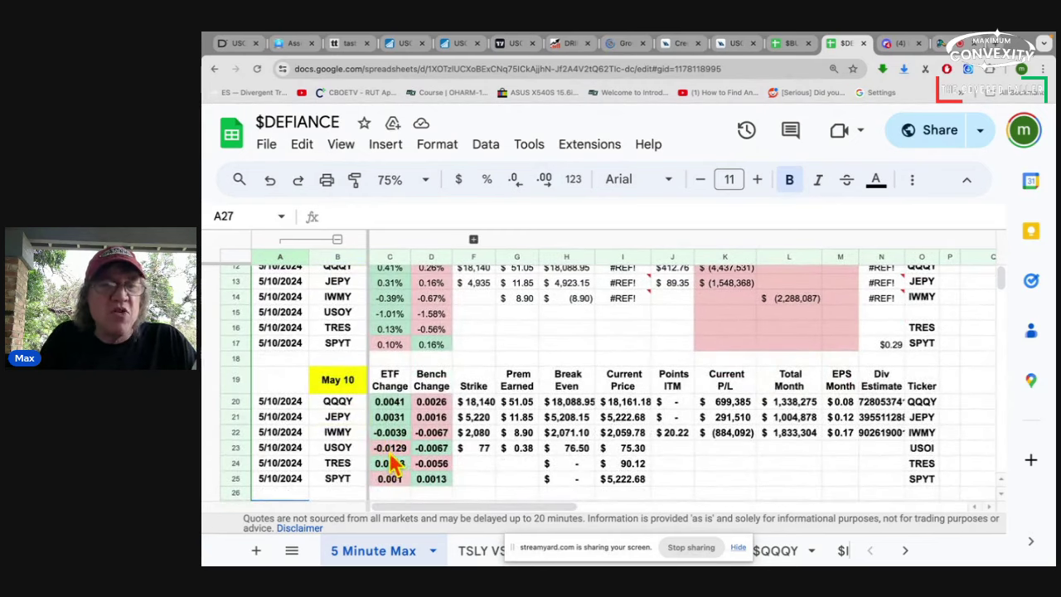
scroll(393, 461, "down", 1)
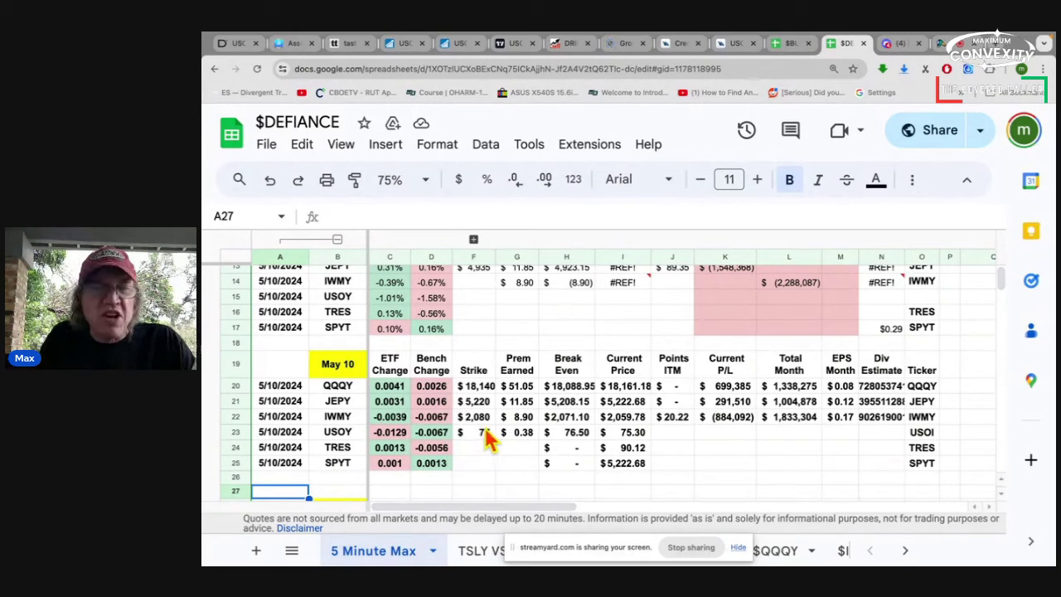
left_click(486, 432)
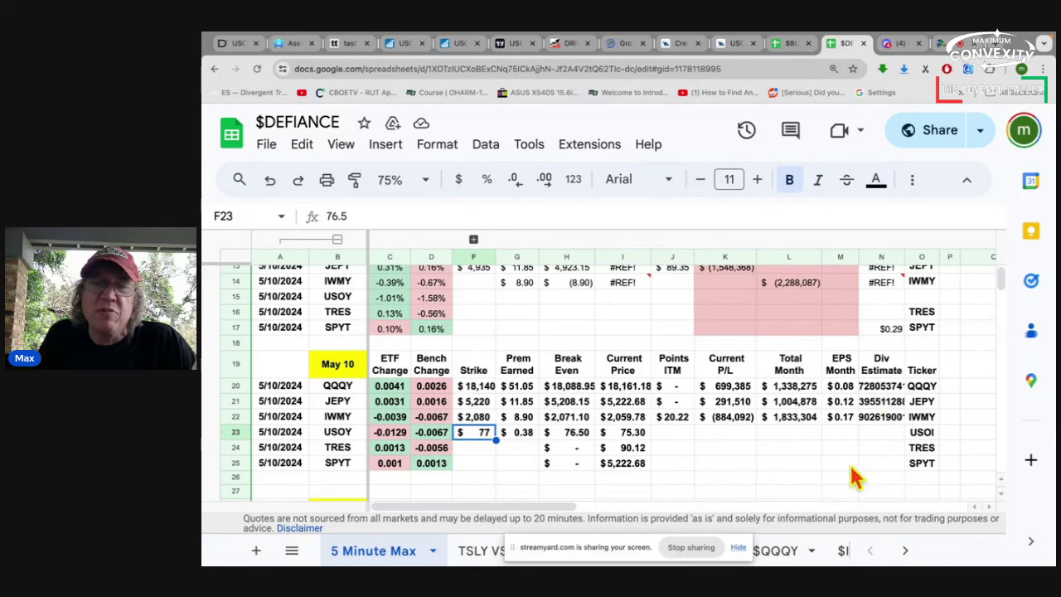
scroll(817, 481, "up", 1)
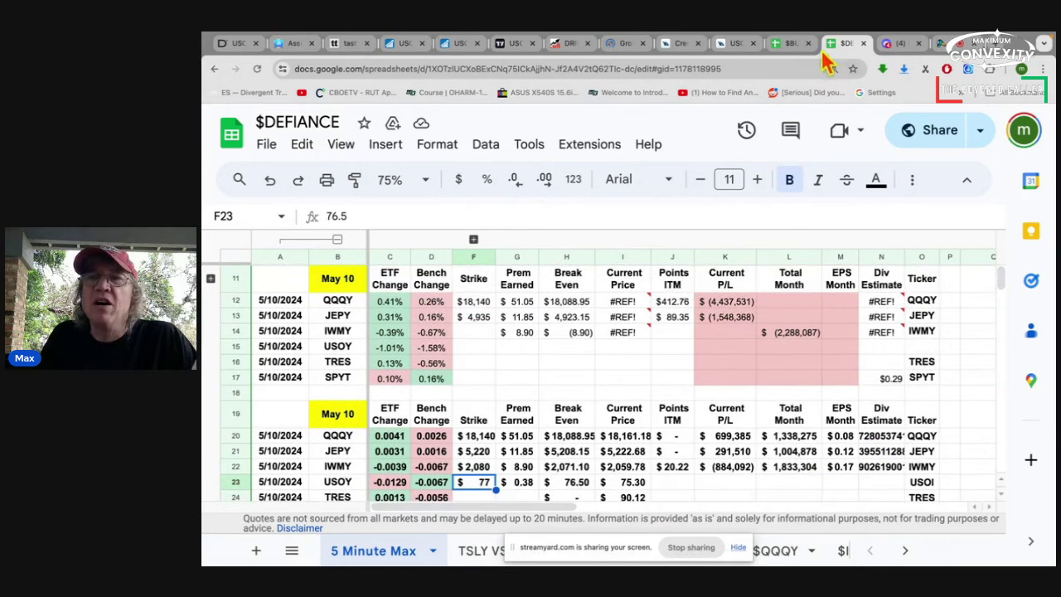
Step: Go back to the USO price chart on TradingView
left_click(790, 46)
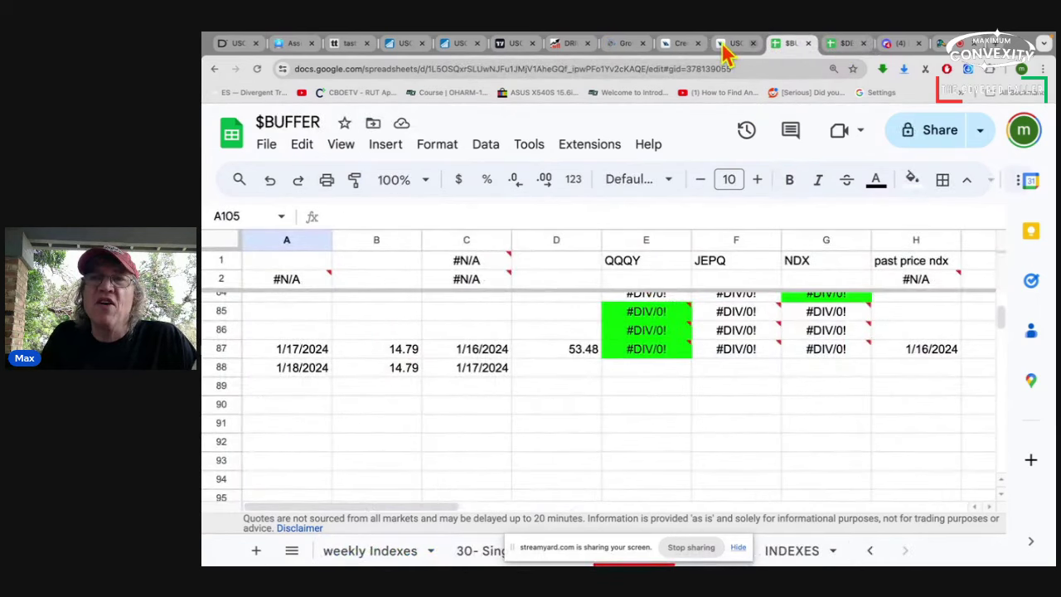
left_click(716, 50)
left_click(678, 45)
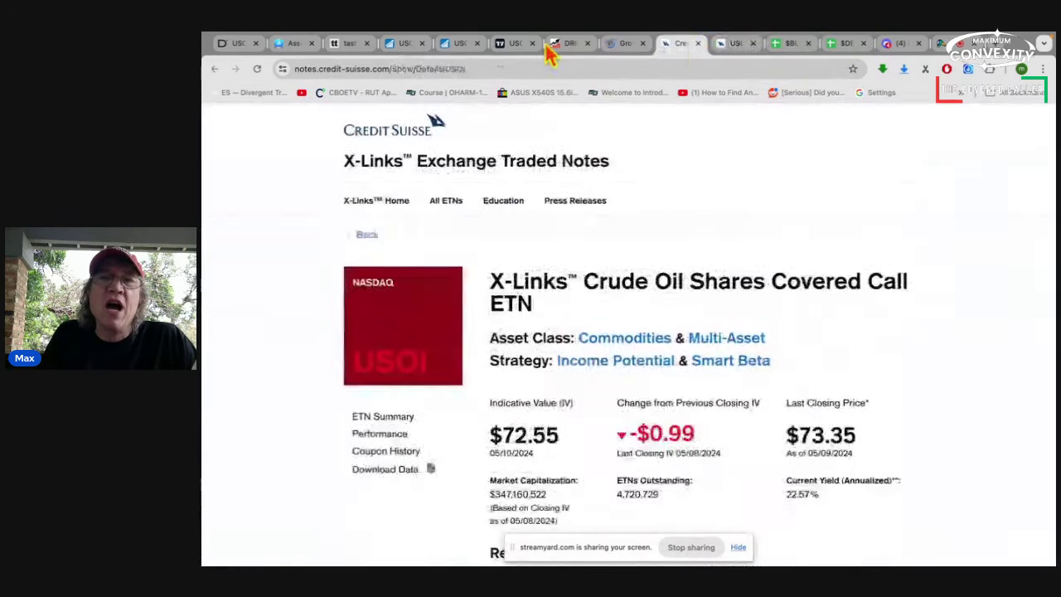
left_click(514, 45)
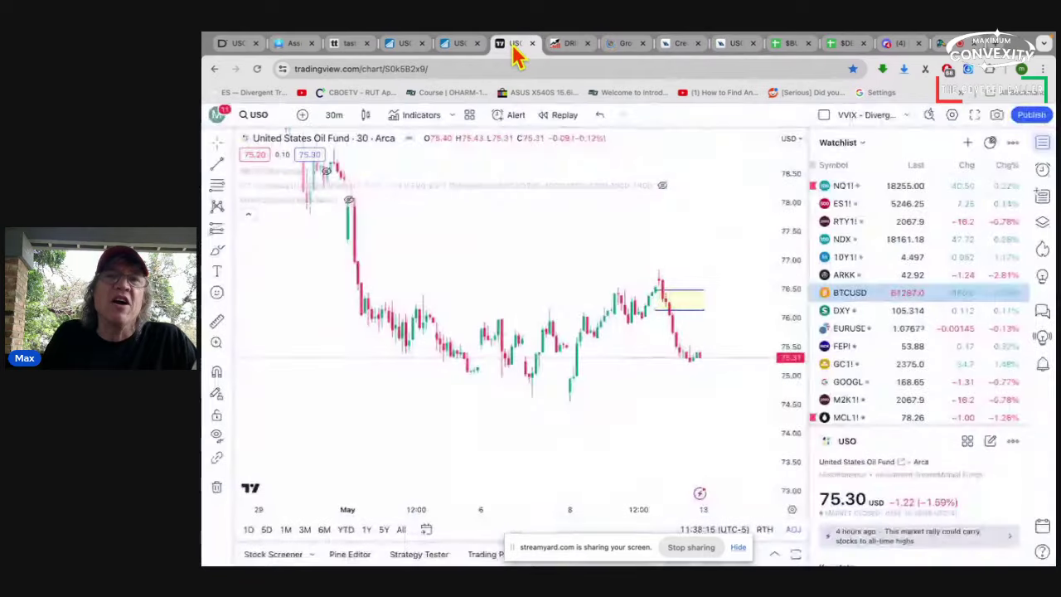
Step: In tastytrade, close the May 17 USO chain, inspect the May 10, 2024 expiration's options, and collapse that chain again
left_click(349, 48)
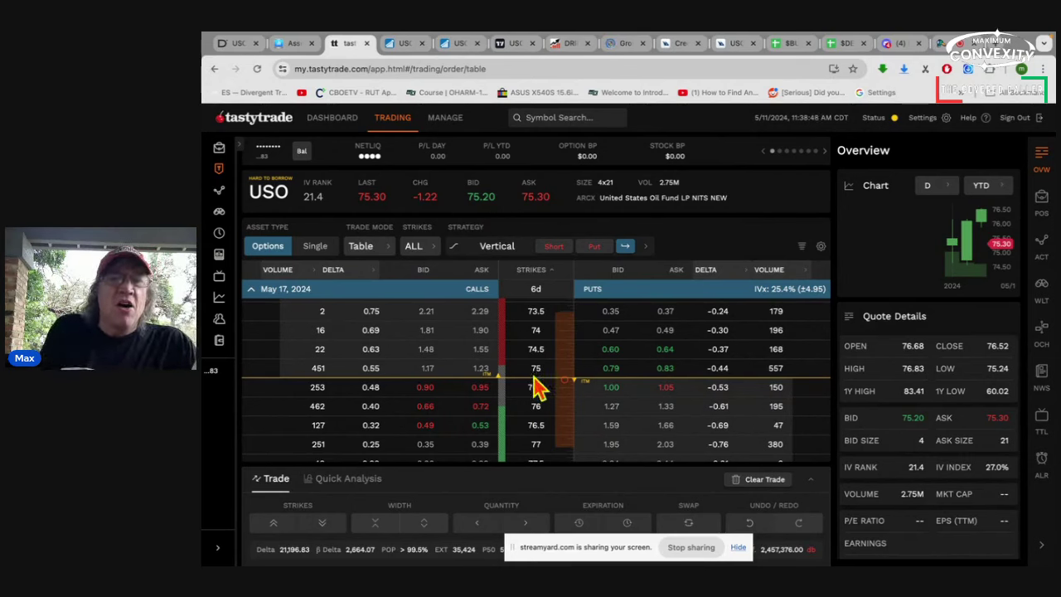
left_click(251, 289)
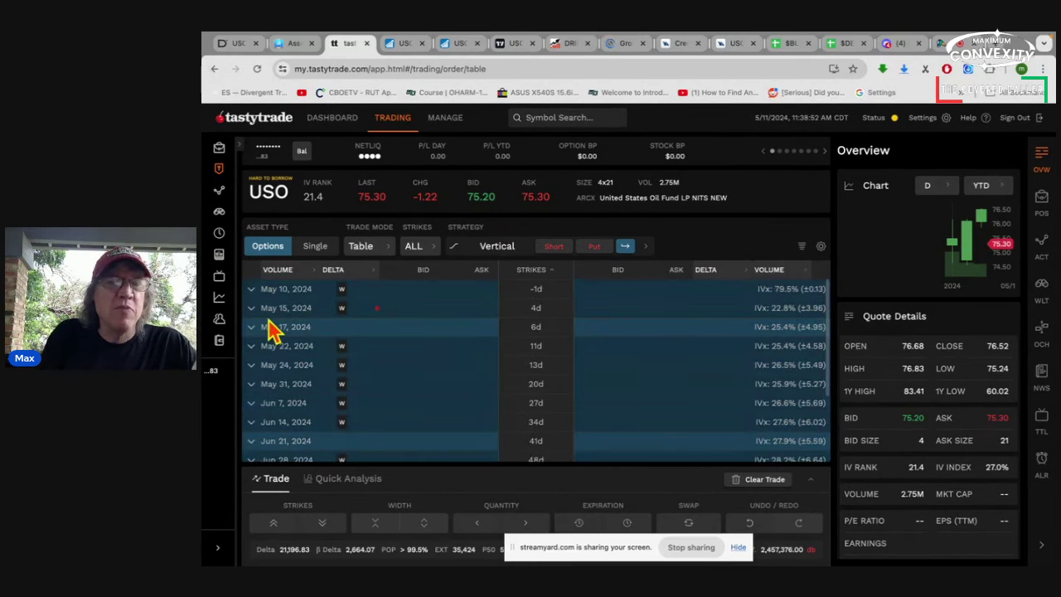
right_click(256, 296)
left_click(256, 297)
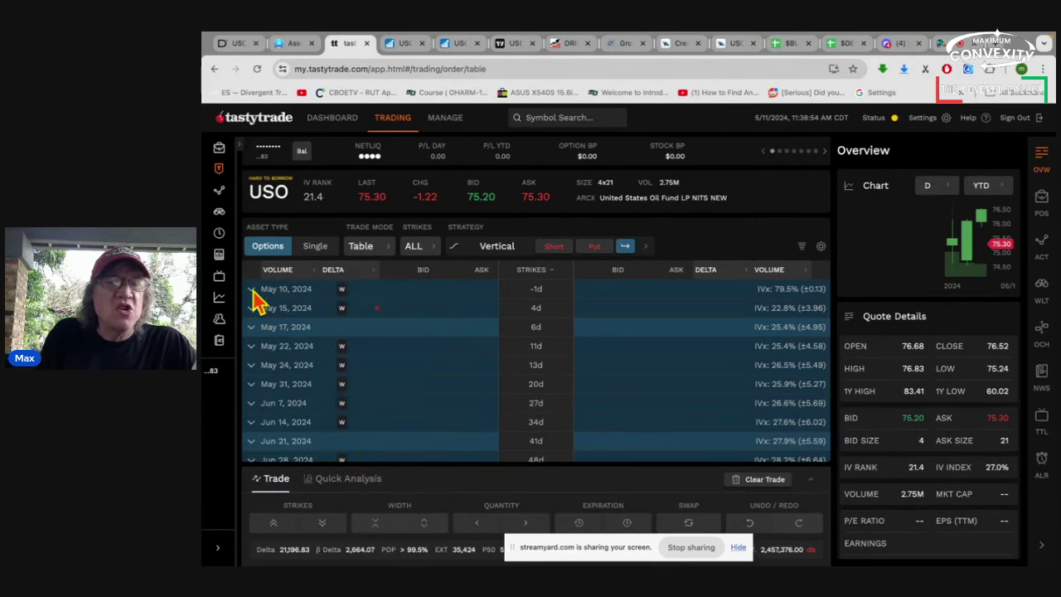
left_click(256, 297)
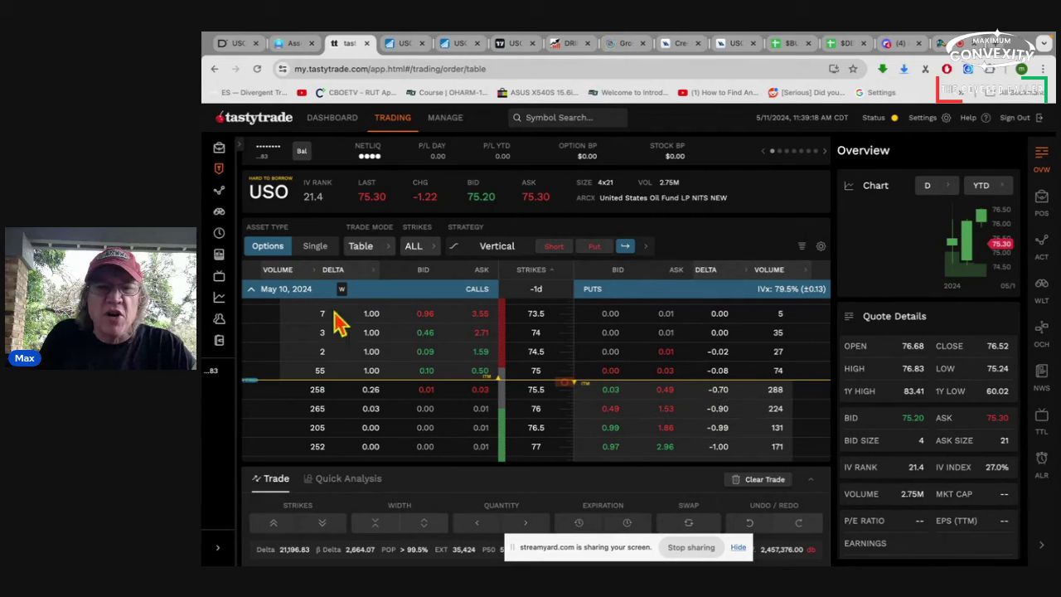
left_click(251, 289)
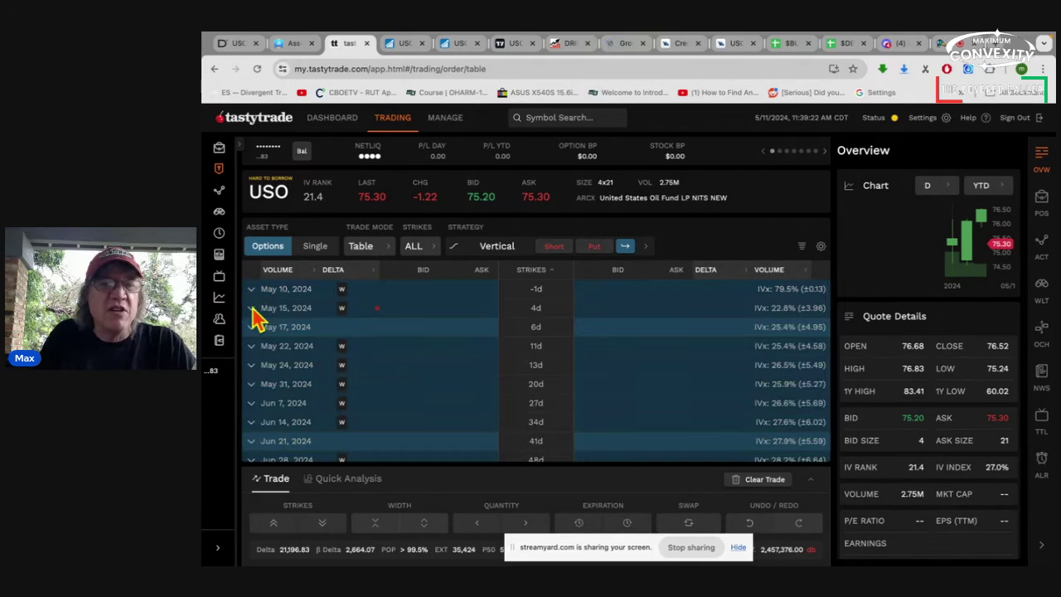
Step: Open the May 15, 2024 USO options chain and inspect the 76 strike put together with the short put order's details
left_click(253, 308)
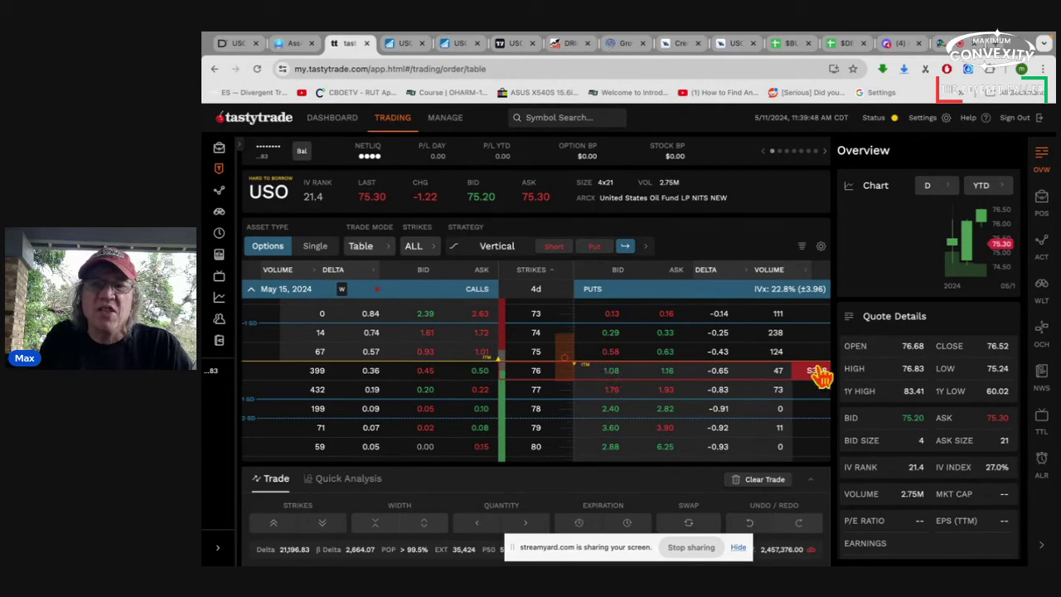
scroll(537, 452, "down", 2)
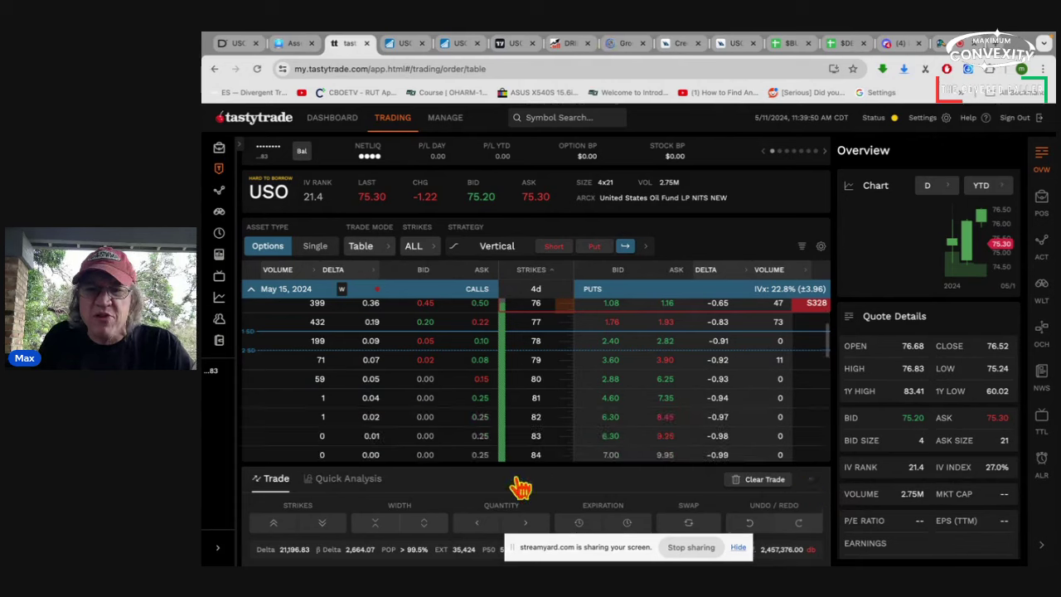
left_click_drag(627, 550, 739, 243)
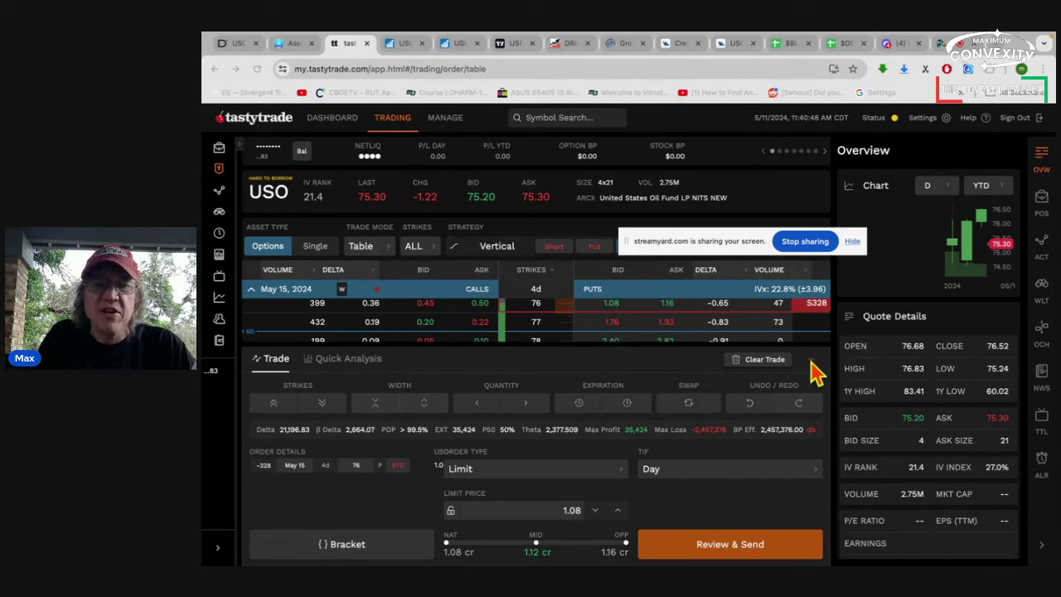
scroll(749, 343, "up", 1)
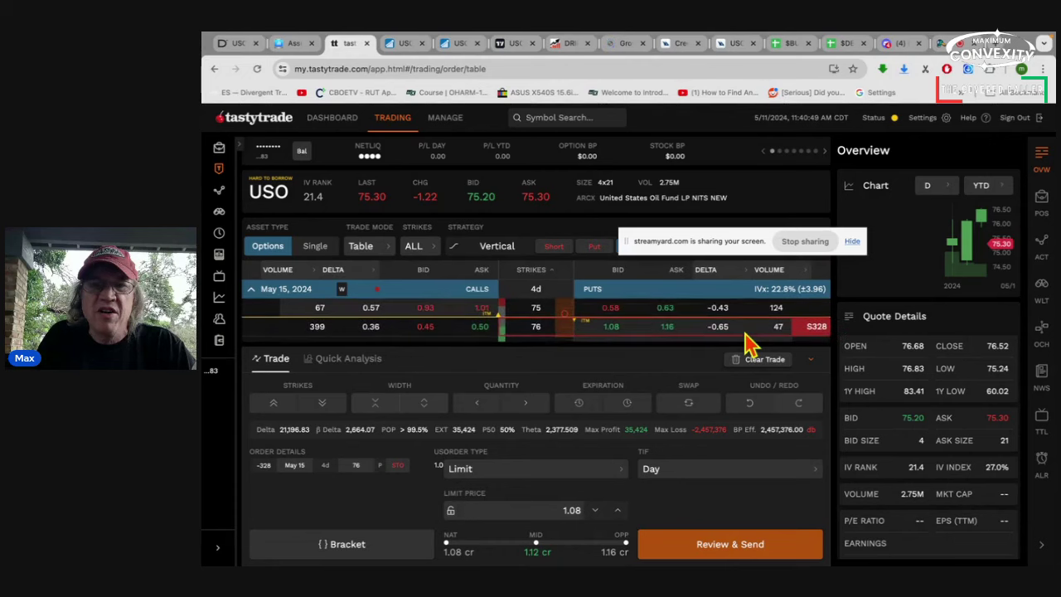
scroll(748, 344, "down", 1)
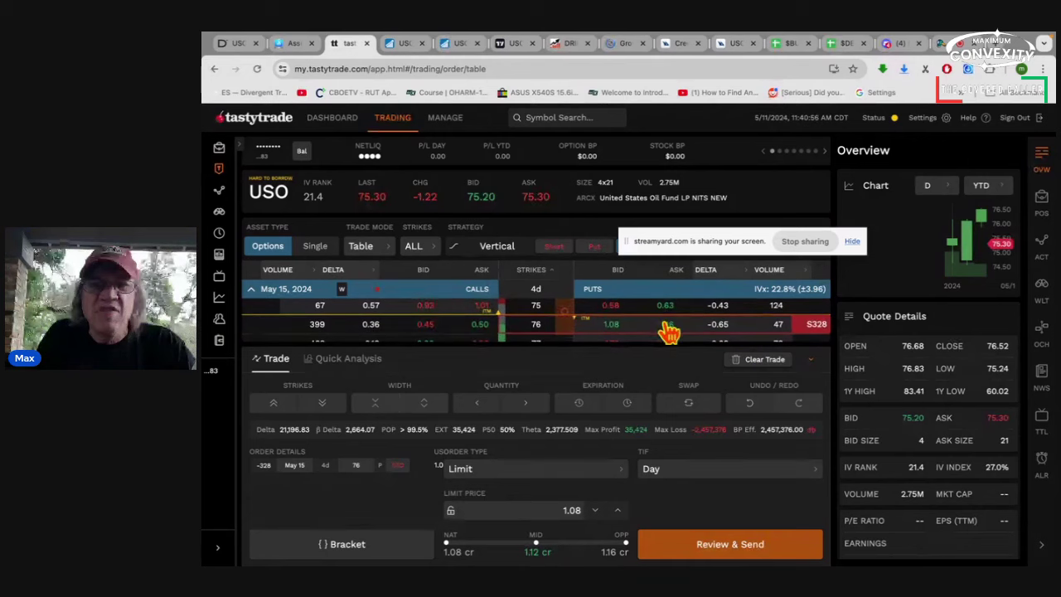
Step: Check the USO price chart on TradingView and look in on the StreamYard studio
left_click(514, 45)
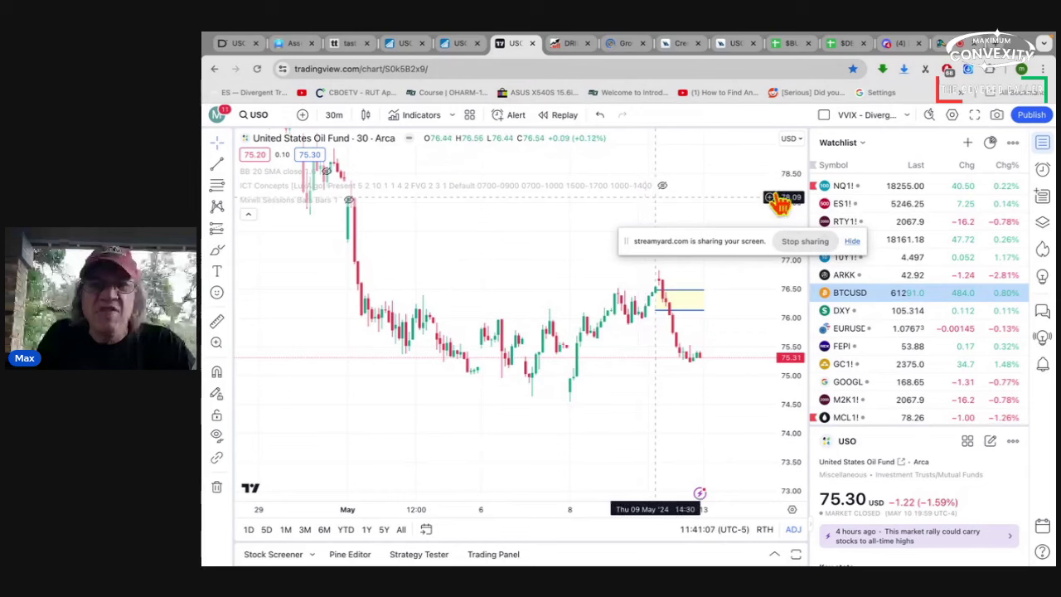
left_click(954, 45)
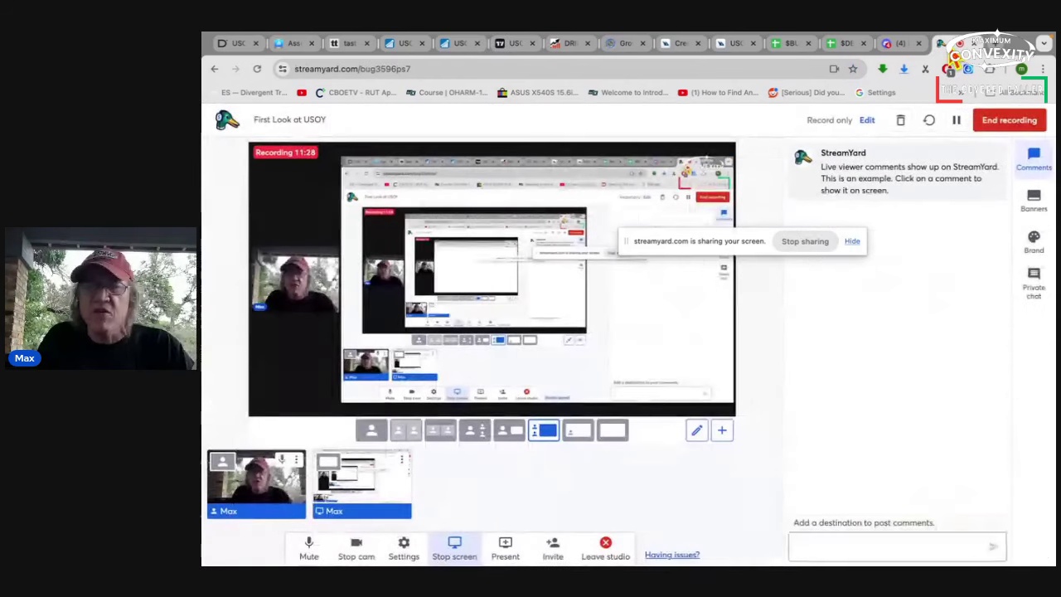
mouse_move(379, 497)
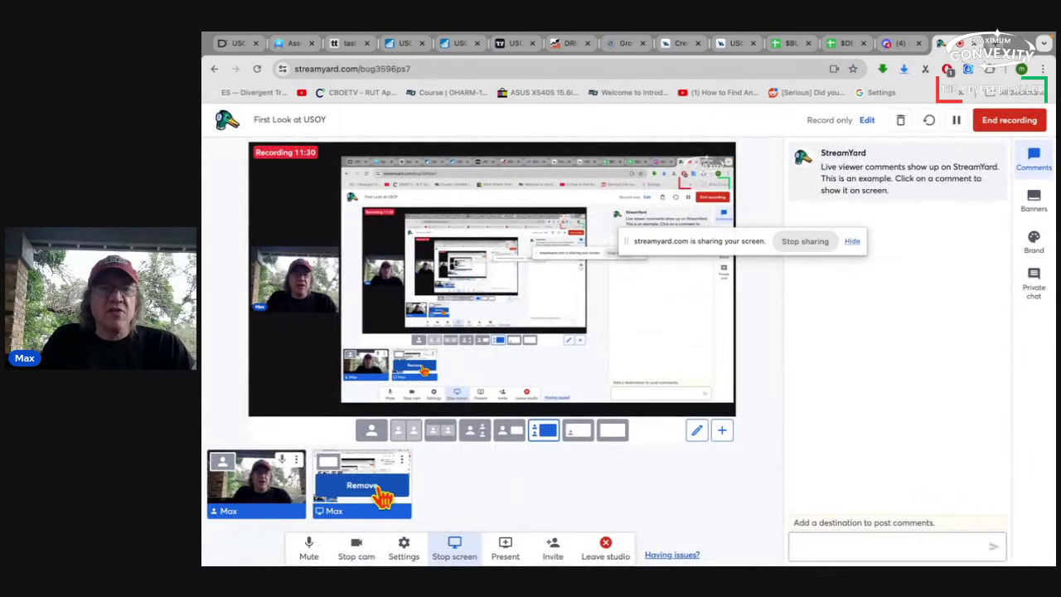
Step: Switch to Portfolio Visualizer's Asset Correlations page and examine the correlation matrix for SPY, GLD, USO, TLT and SQQQ
left_click(298, 45)
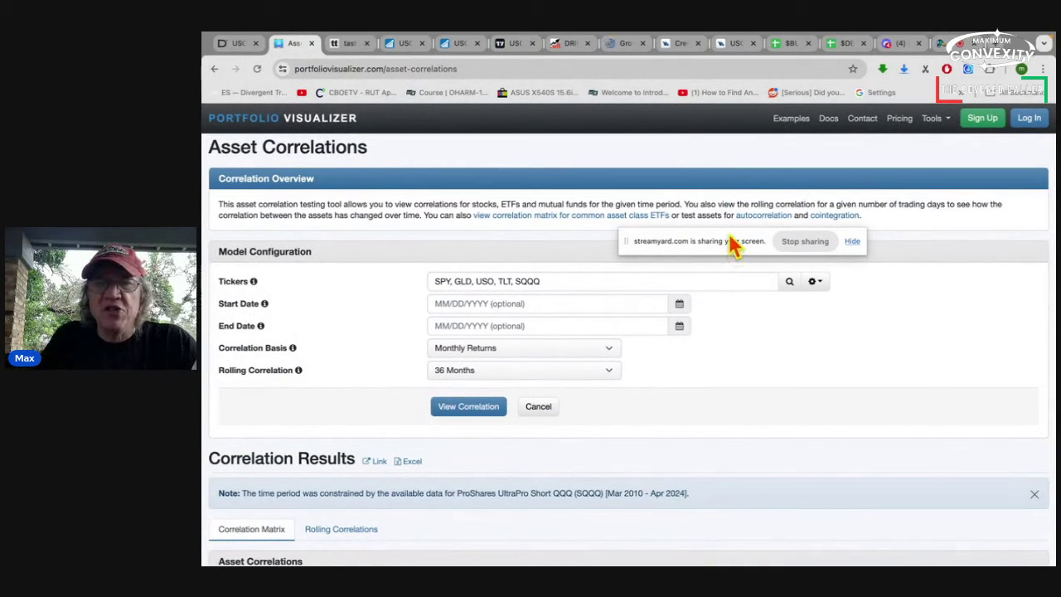
left_click_drag(729, 245, 840, 531)
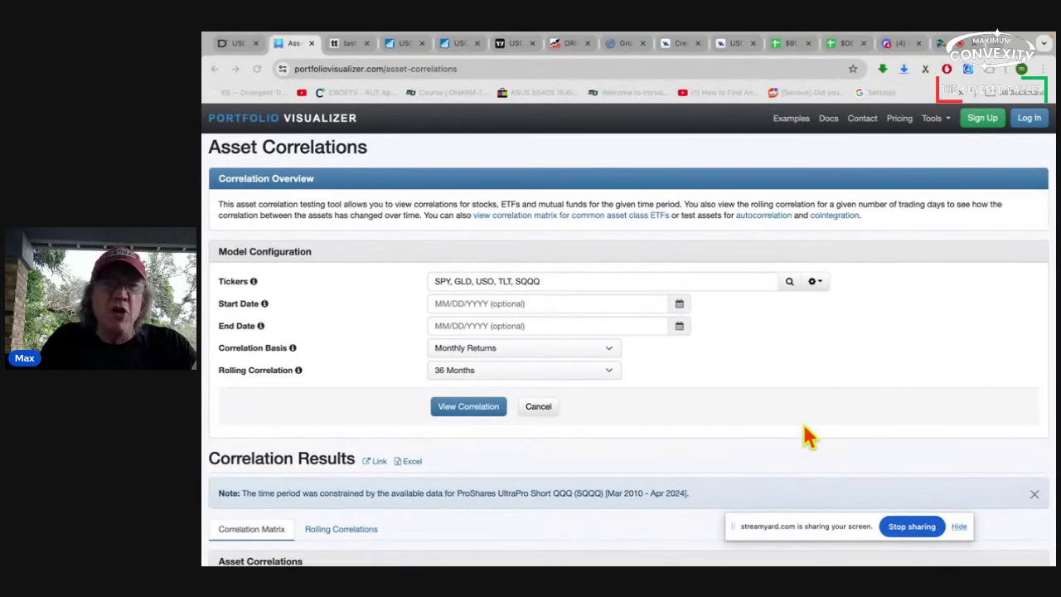
scroll(804, 427, "down", 1)
scroll(808, 436, "down", 5)
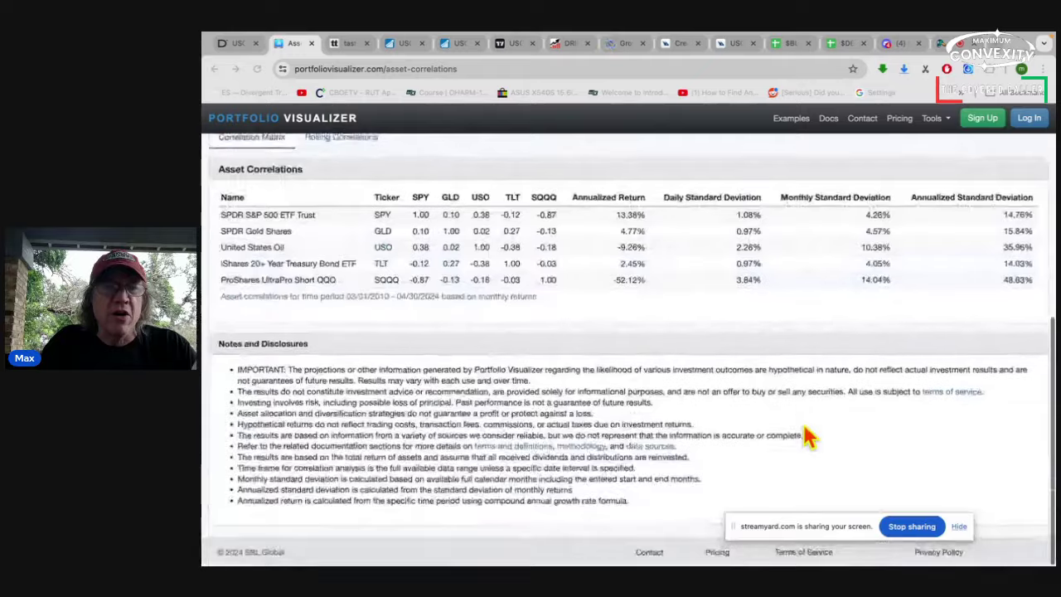
scroll(808, 437, "up", 3)
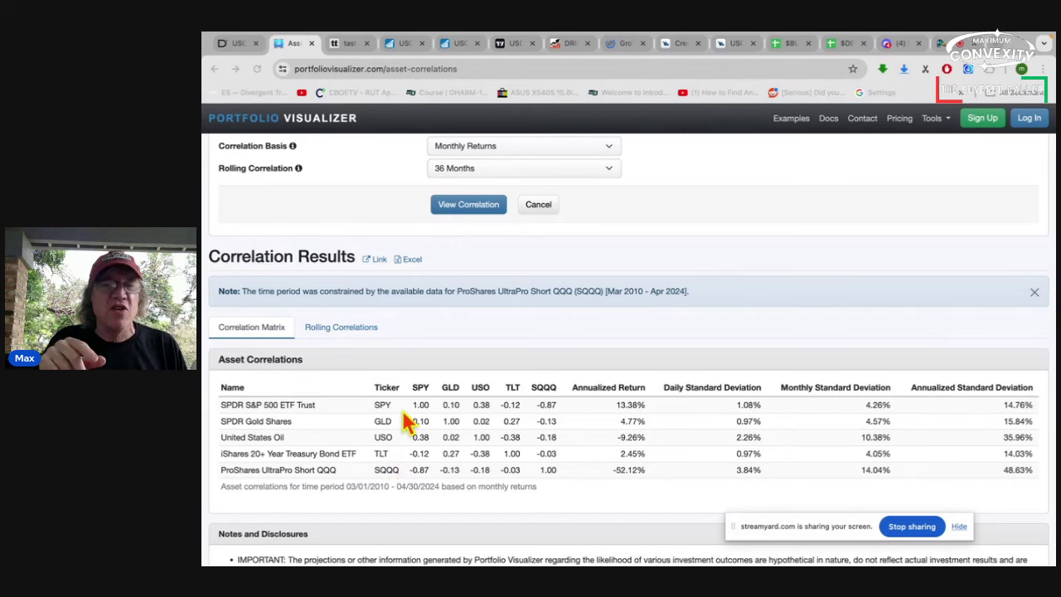
Step: Add BITO to the correlation tickers, rerun the analysis and review the new correlation matrix
scroll(403, 421, "up", 5)
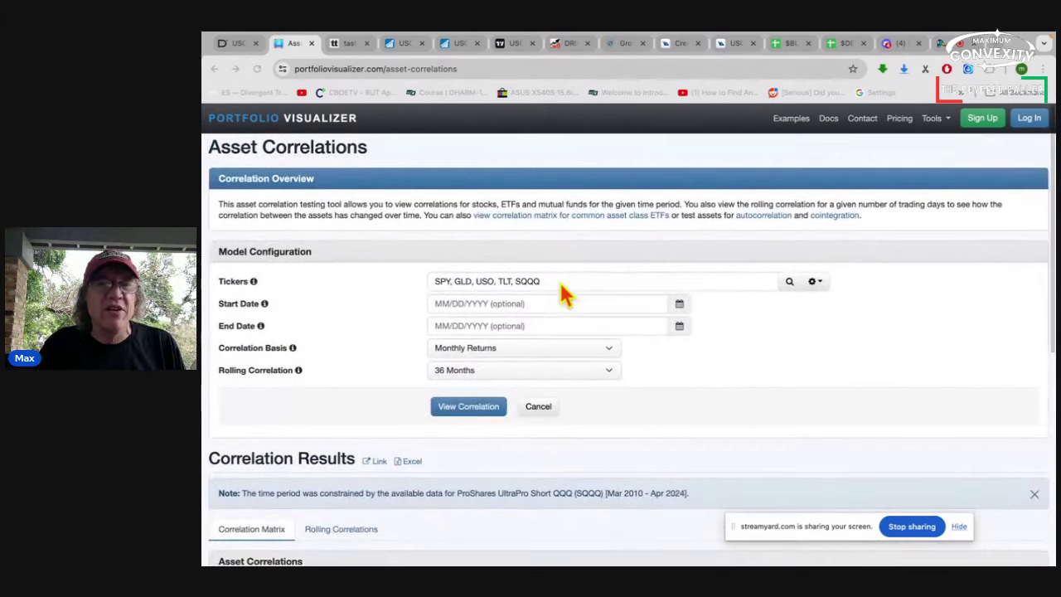
left_click(544, 279)
left_click(555, 287)
type(", ")
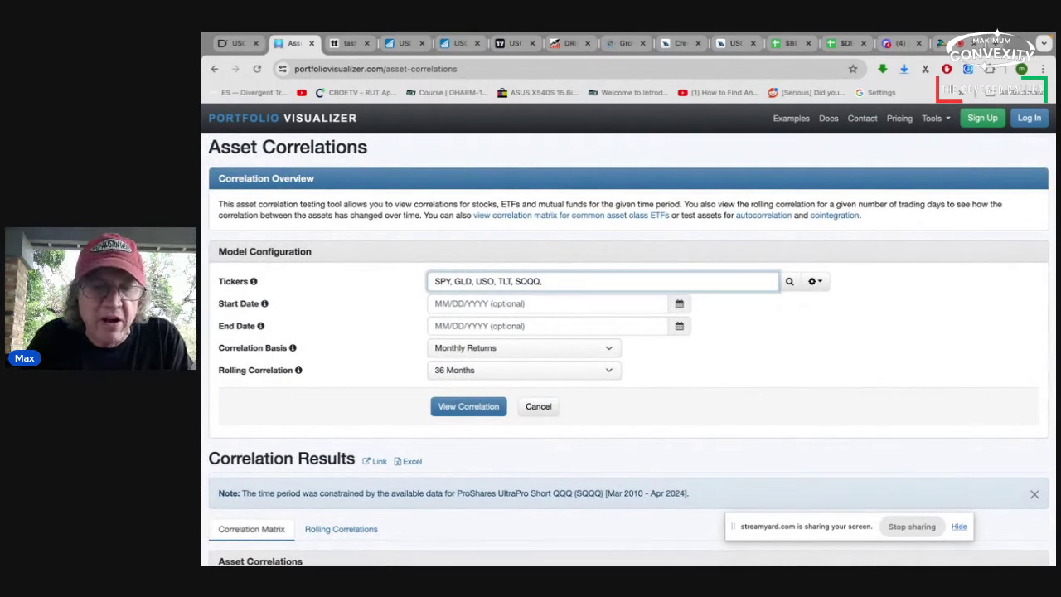
type("bt")
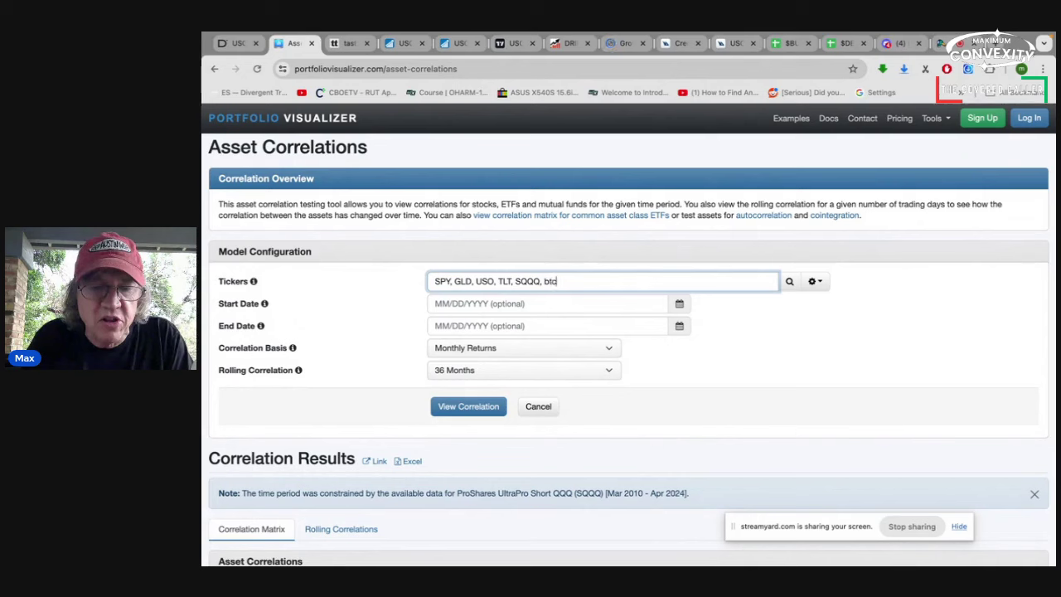
key("BackSpace")
key("BackSpace")
type("t")
type("bitc")
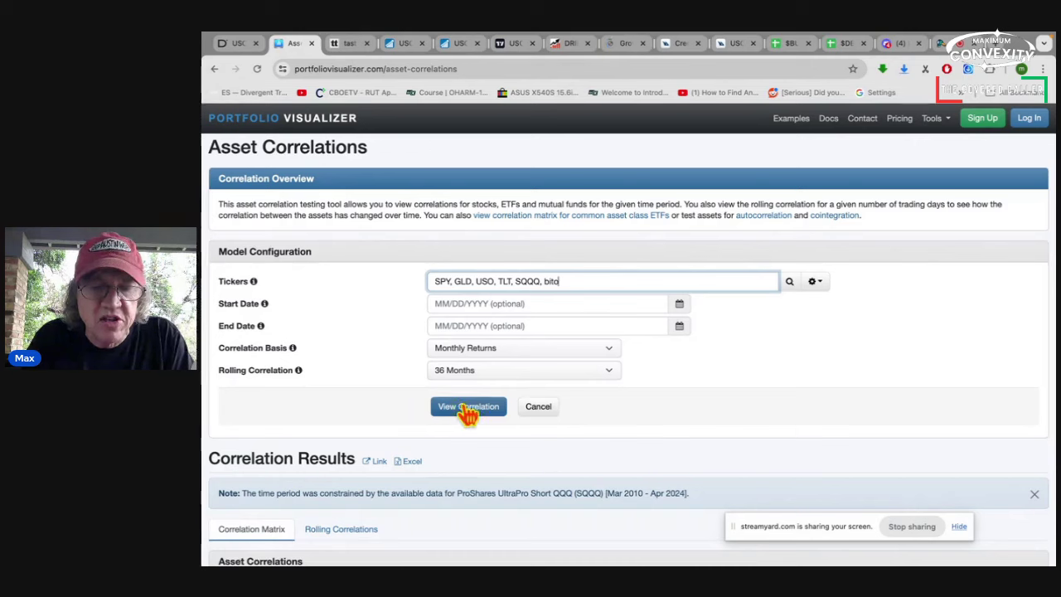
left_click(469, 412)
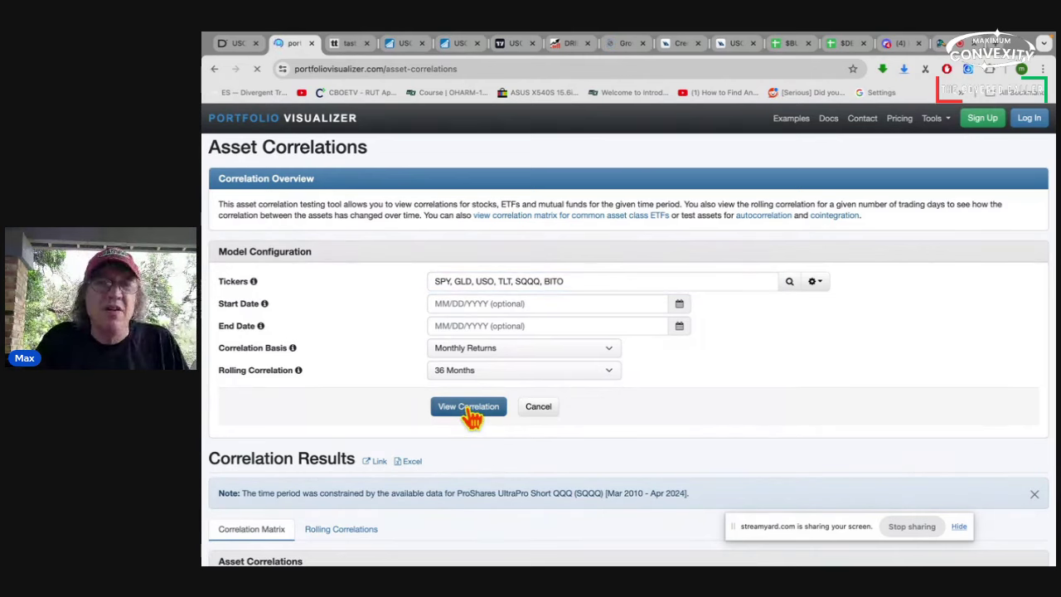
scroll(622, 466, "down", 2)
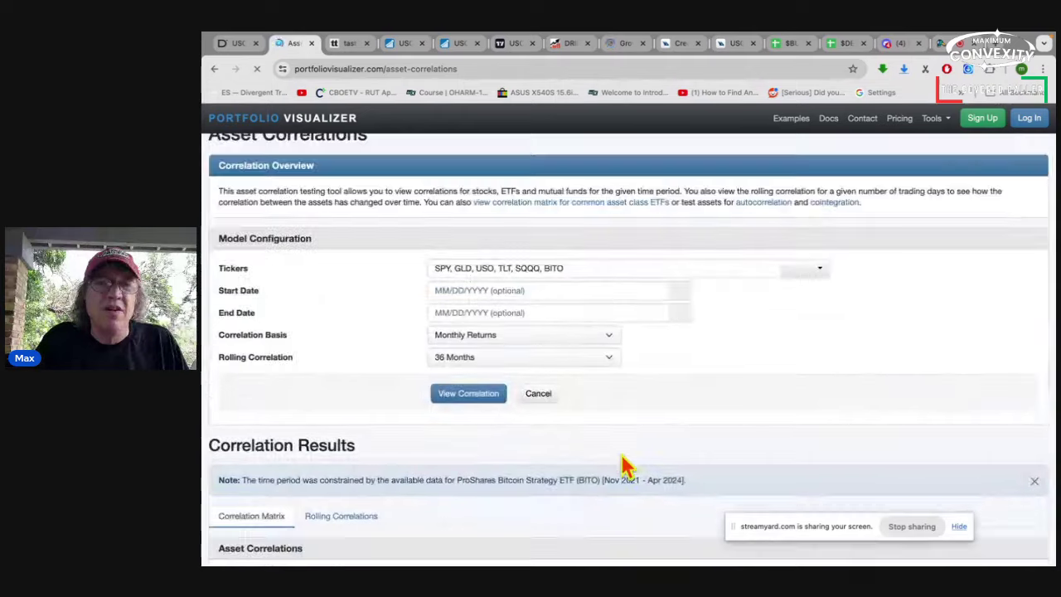
scroll(626, 467, "down", 3)
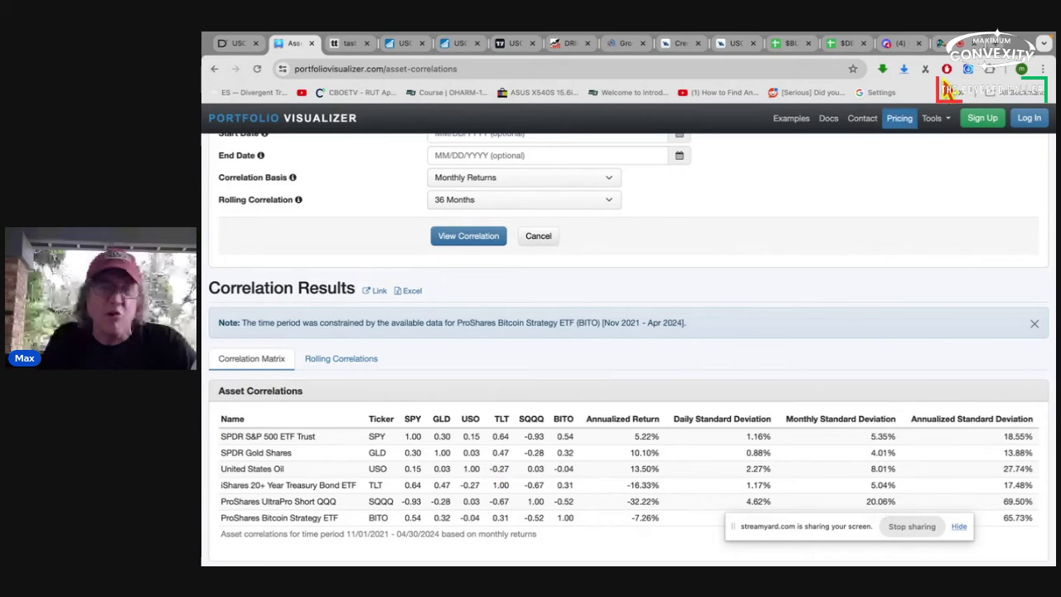
Step: Return to the StreamYard studio
left_click(949, 45)
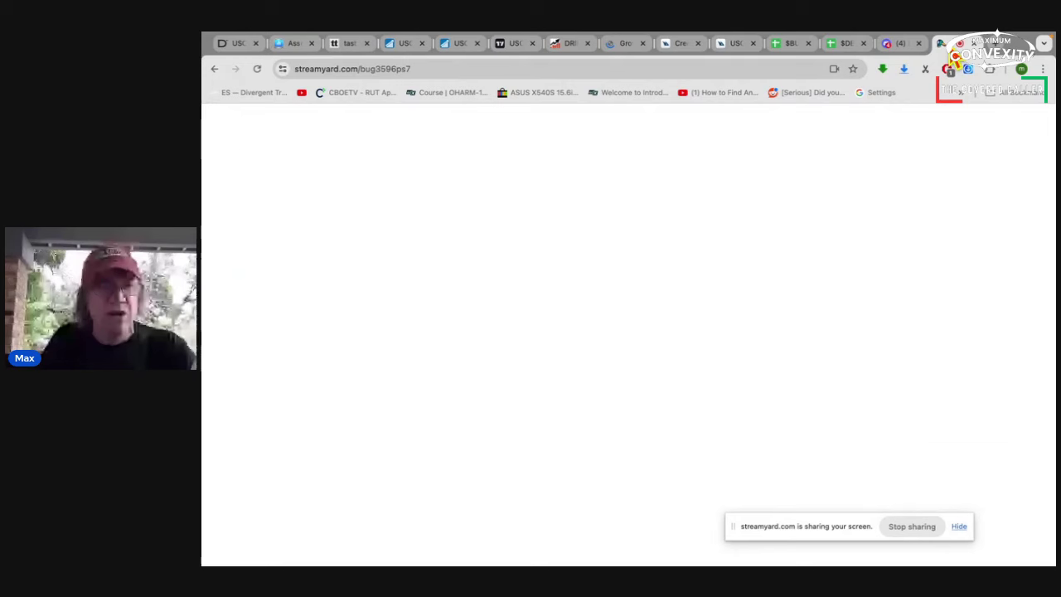